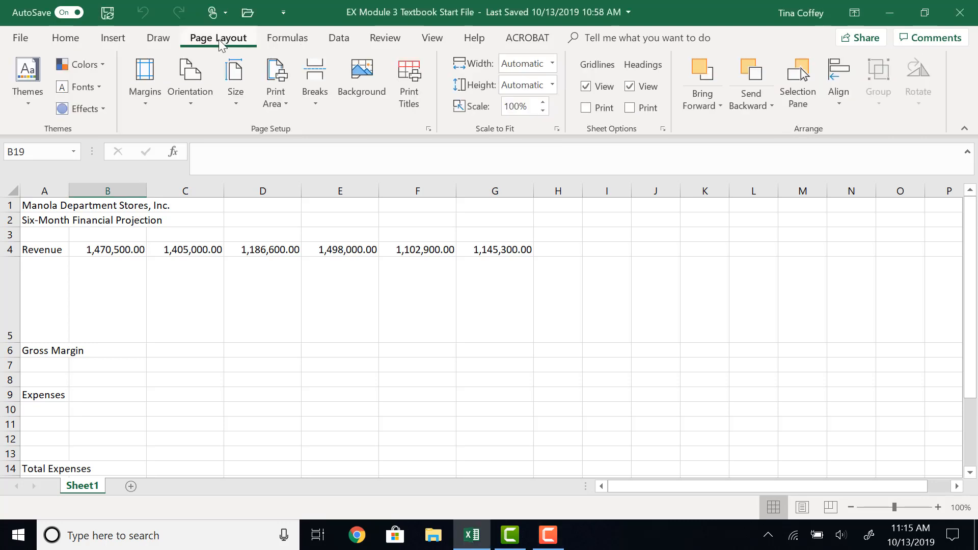
Apply the Slice theme to the workbook.
left_click(29, 102)
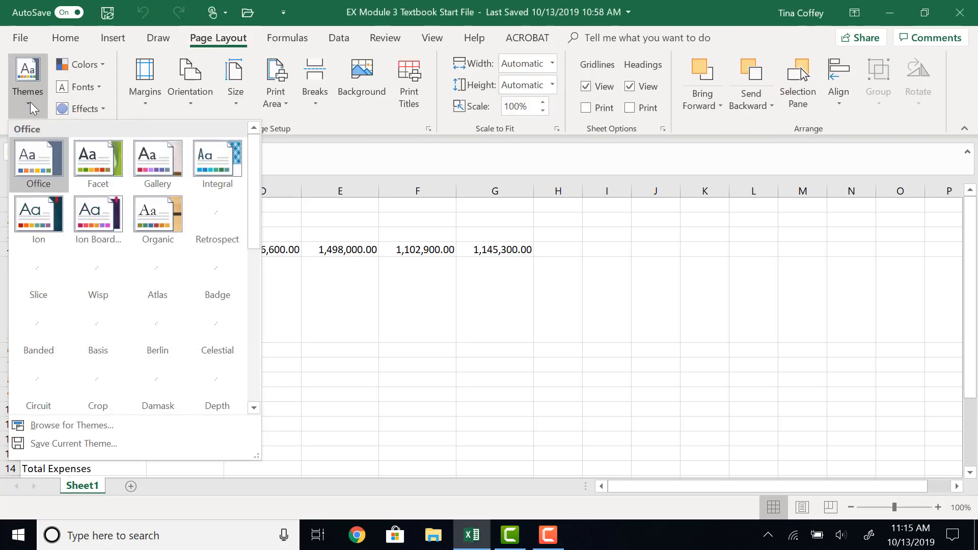
scroll(158, 382, "down", 5)
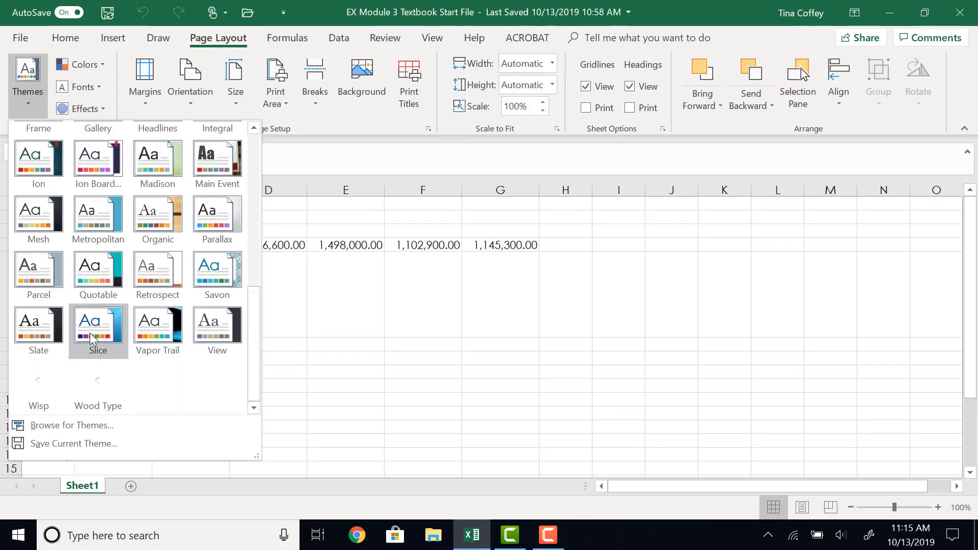
left_click(90, 330)
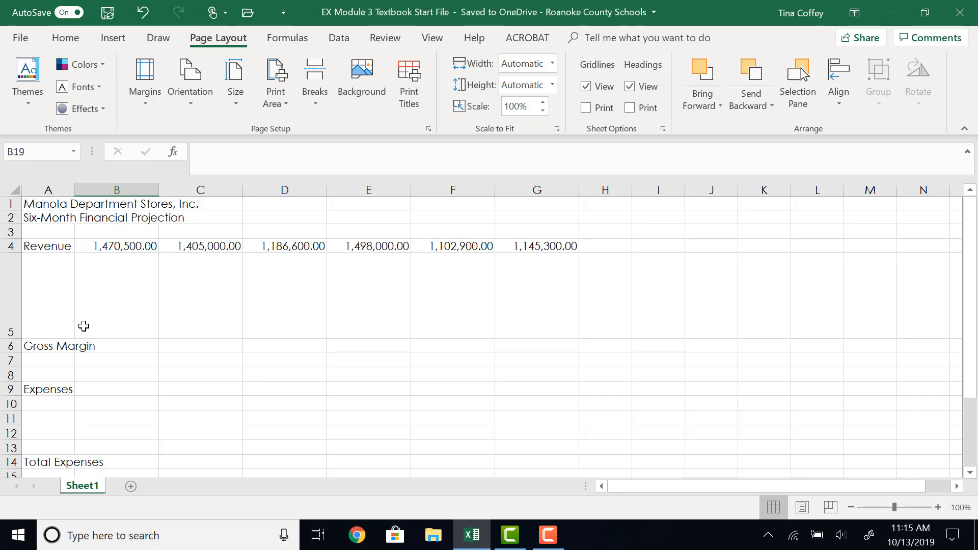
Enter the heading January in cell B3.
left_click(105, 233)
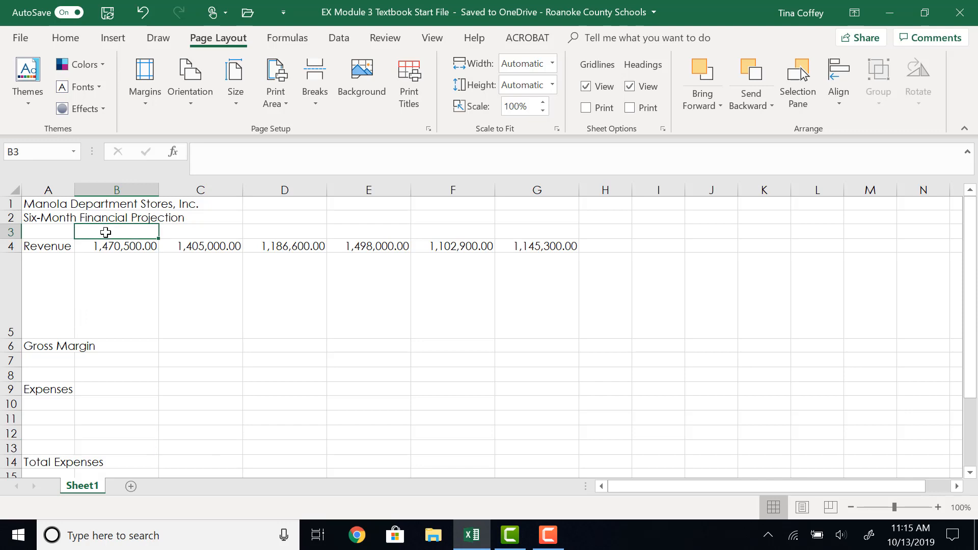
type("Jan")
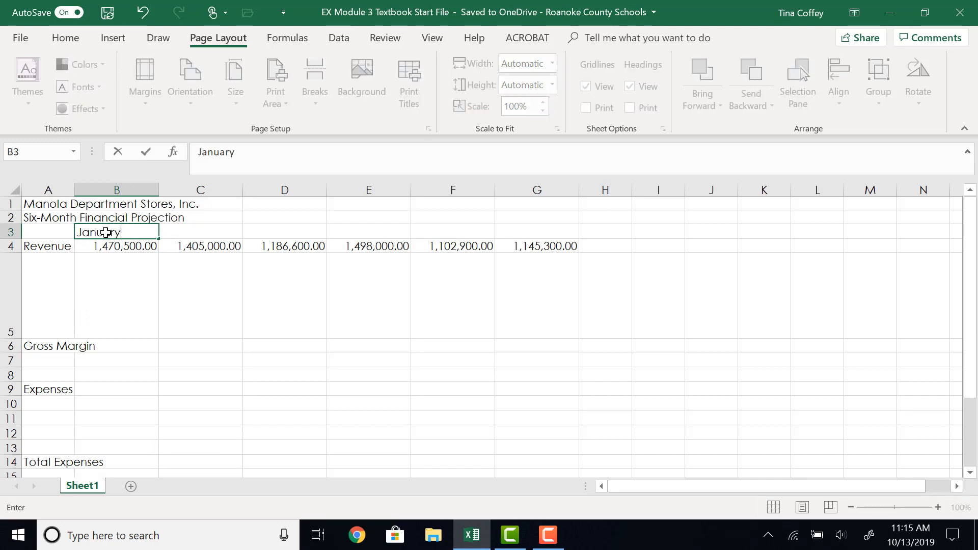
type("uary")
key("Return")
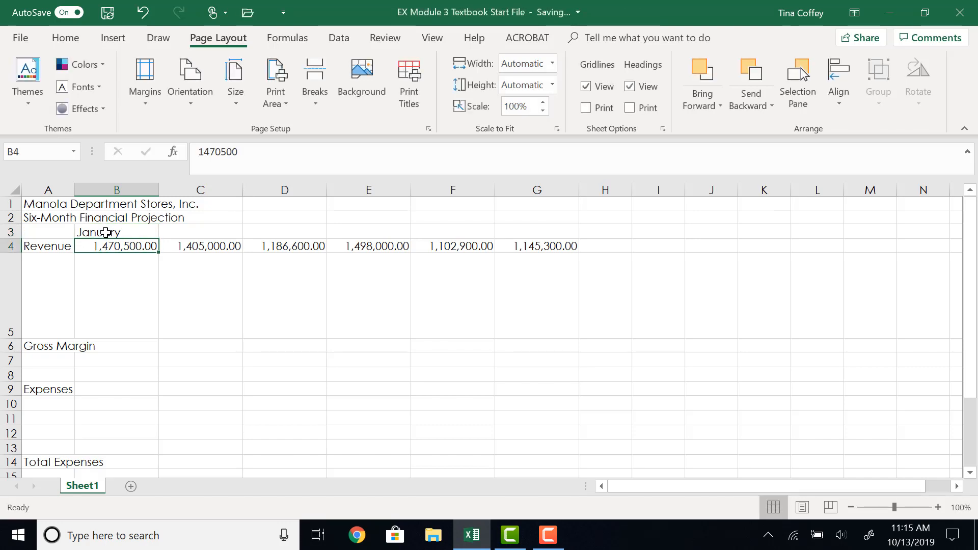
Rotate the January heading in B3 to an orientation of 75 degrees.
left_click(106, 233)
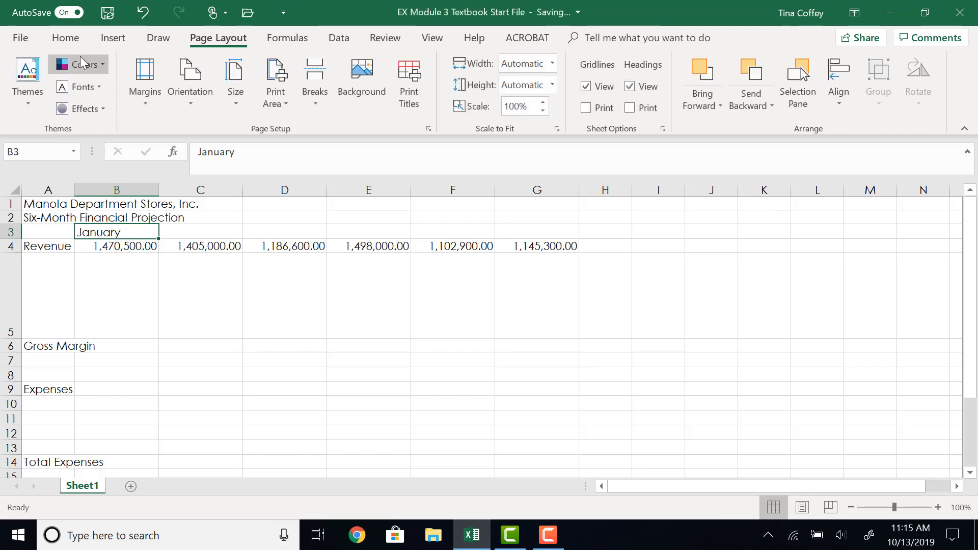
left_click(79, 40)
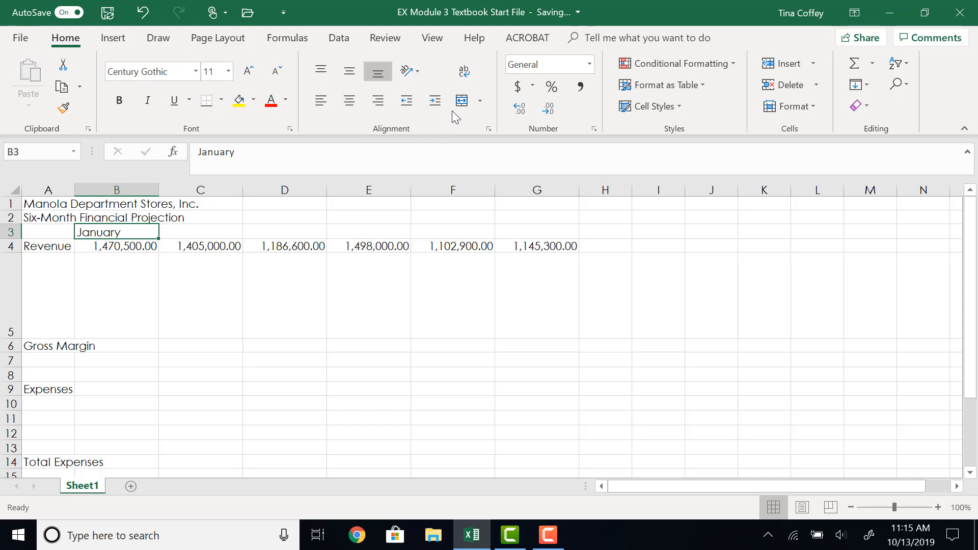
left_click(488, 128)
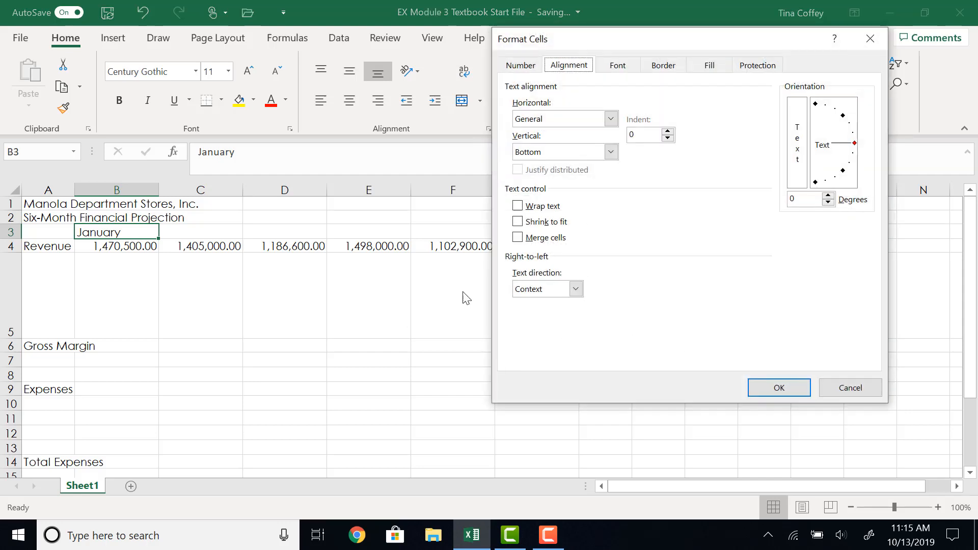
left_click(800, 198)
type("75")
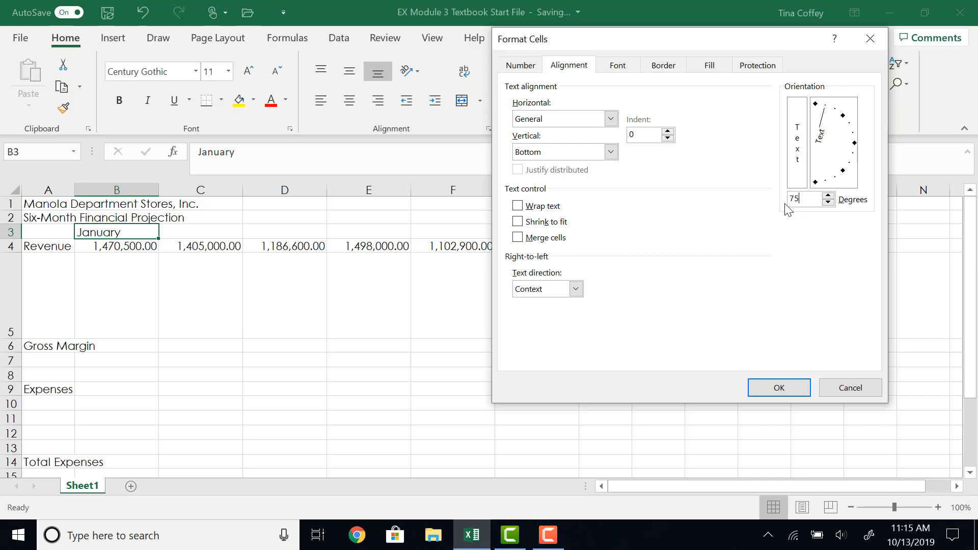
left_click(769, 388)
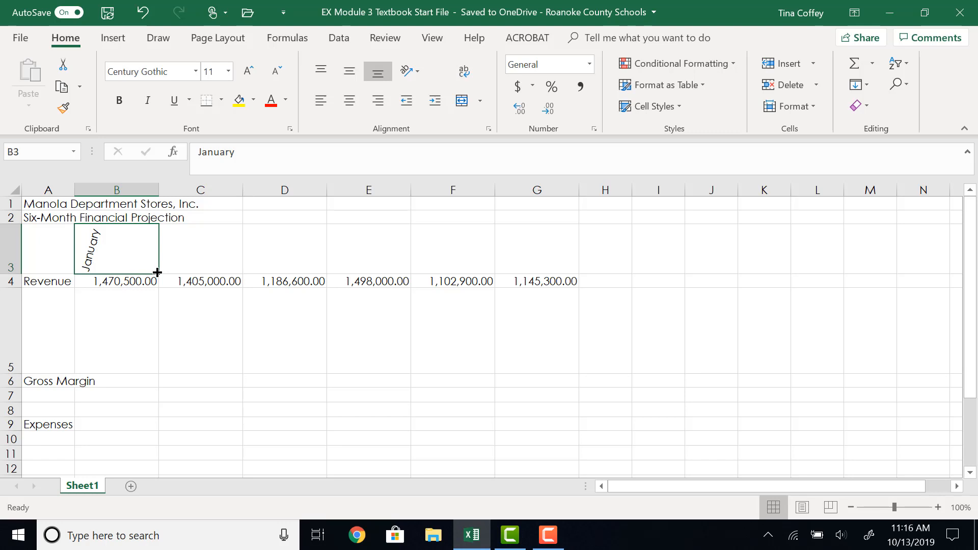
Complete the row 3 headings by filling the month series from B3 through June in G3 and entering Total in H3 and Chart in I3.
left_click_drag(157, 272, 543, 270)
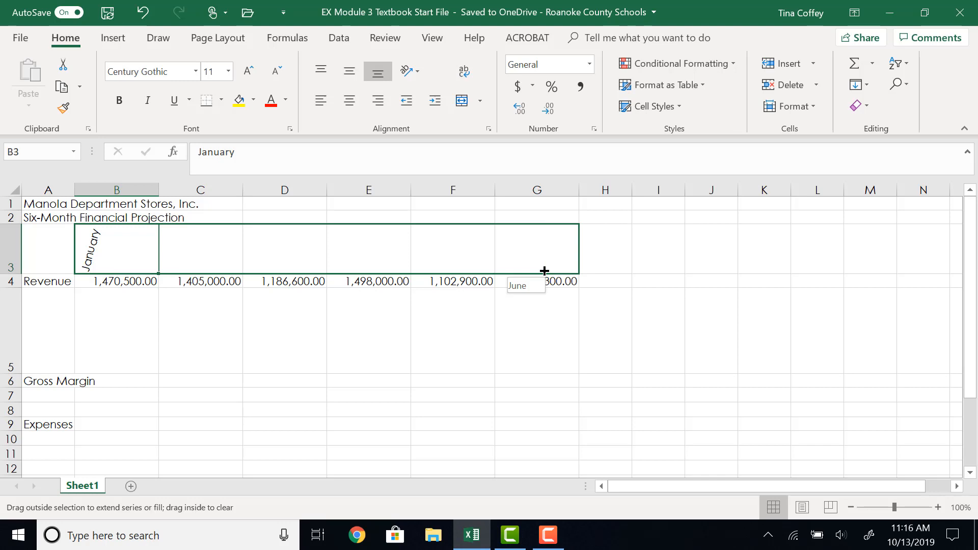
left_click_drag(544, 270, 544, 270)
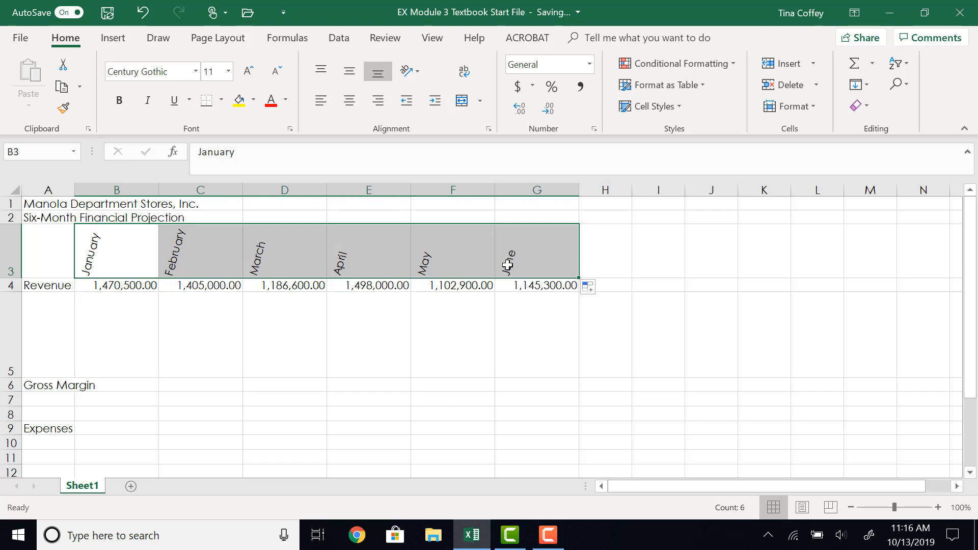
left_click(618, 259)
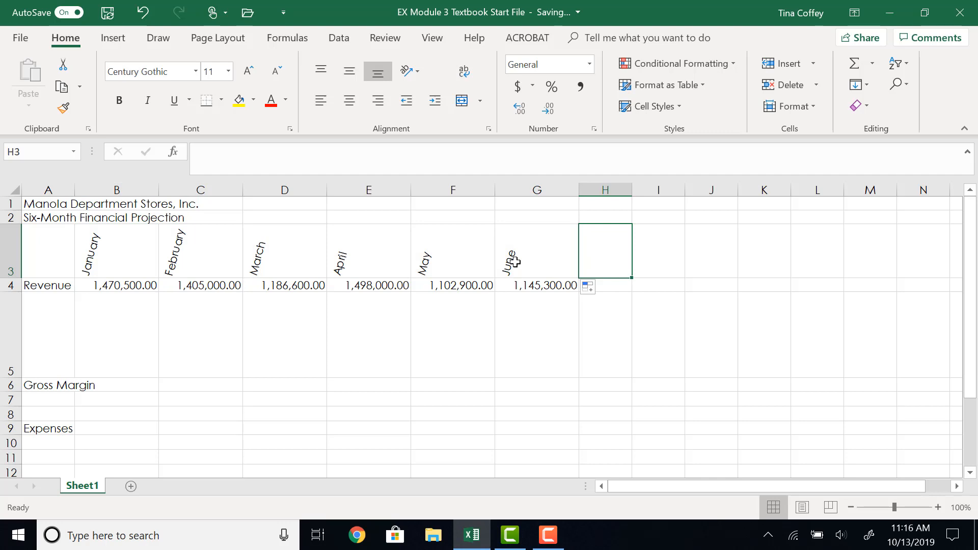
type("Total")
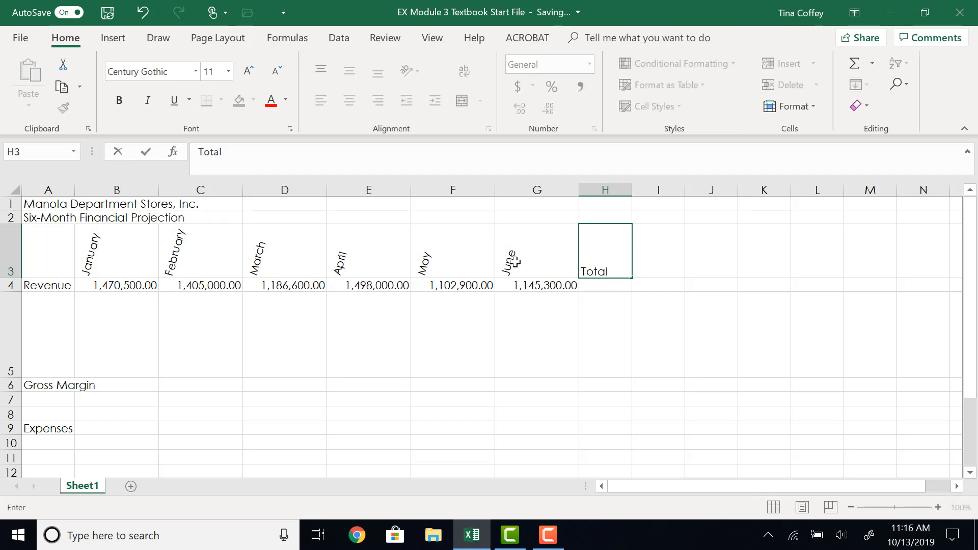
key("Return")
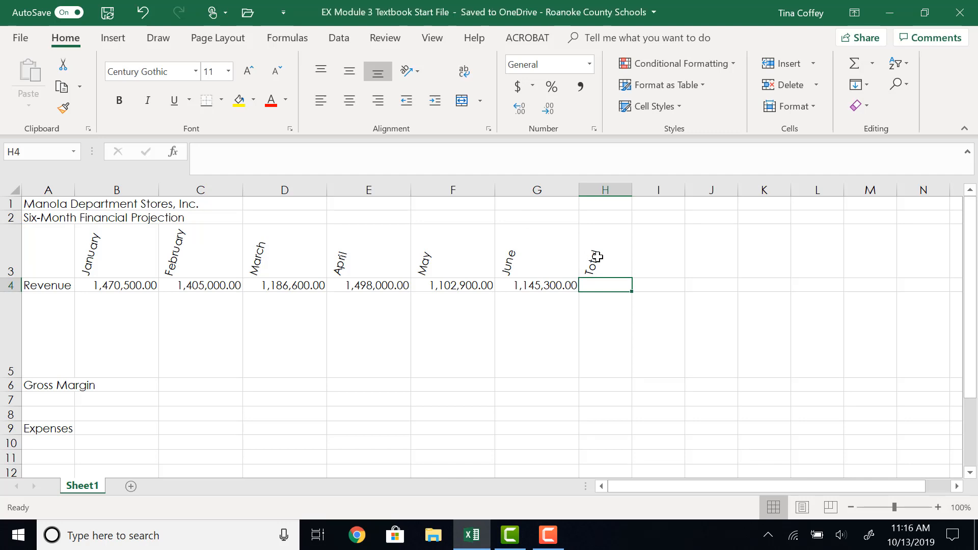
left_click(646, 258)
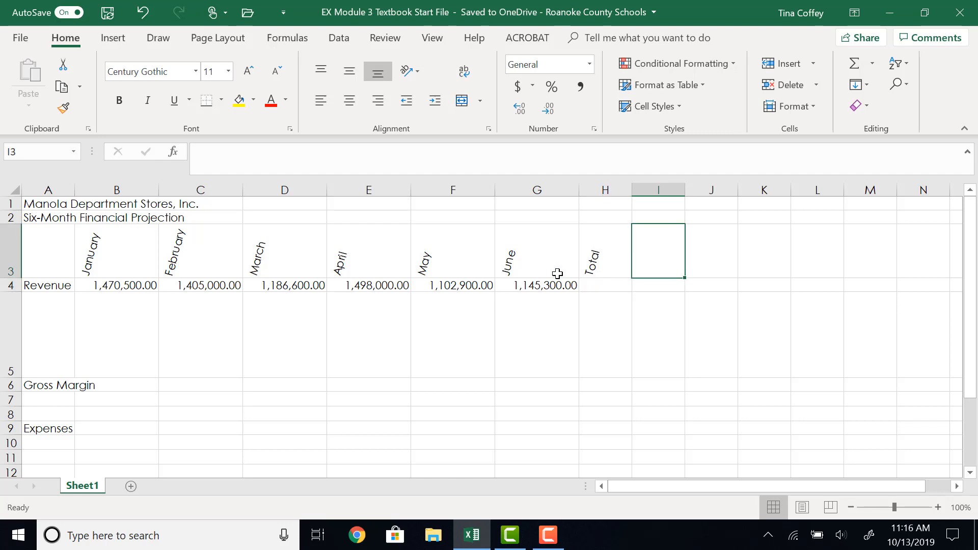
type("Chart")
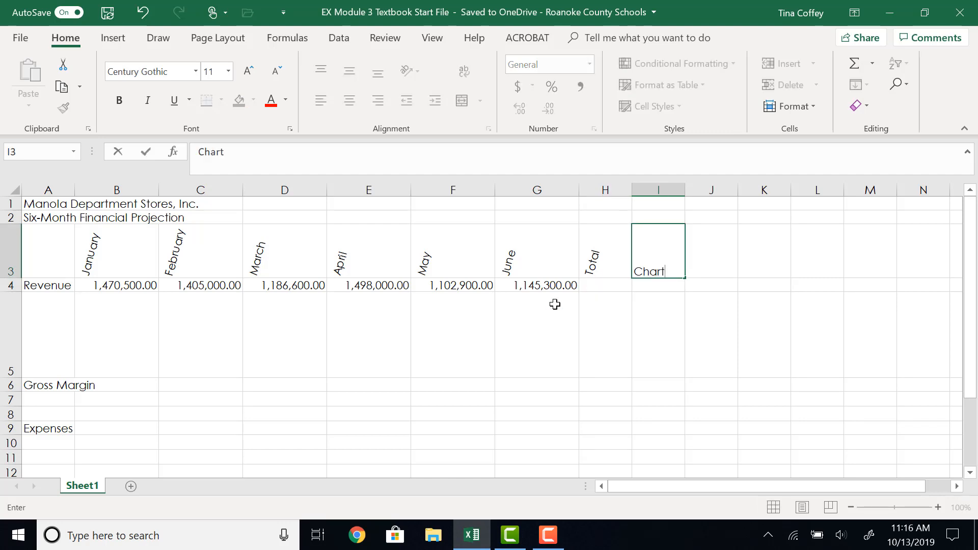
key("Return")
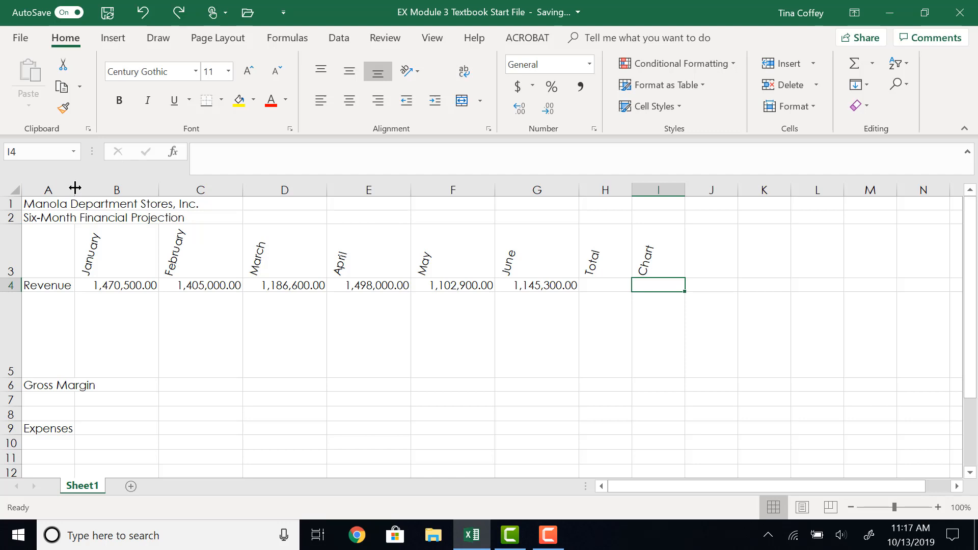
Widen column A to a column width of 38.5.
left_click_drag(75, 187, 260, 193)
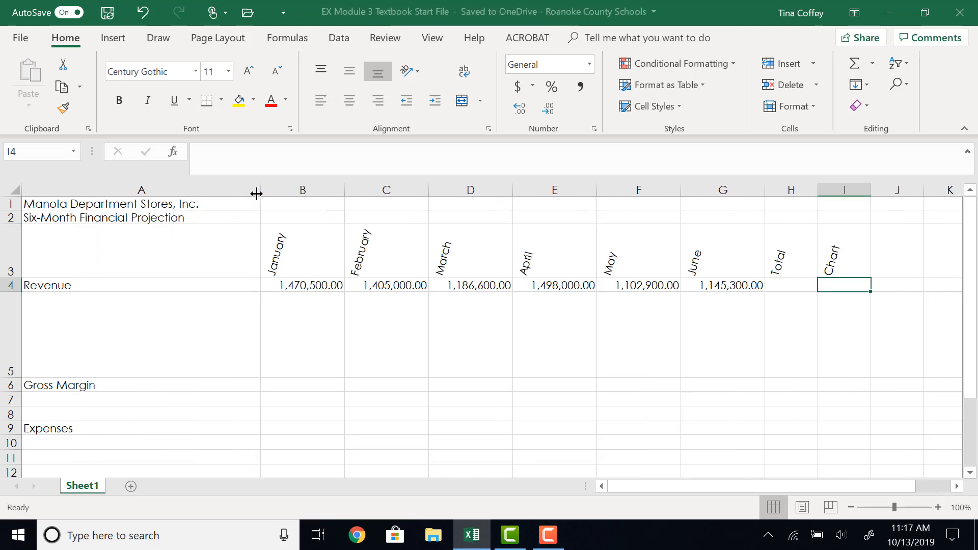
right_click(191, 189)
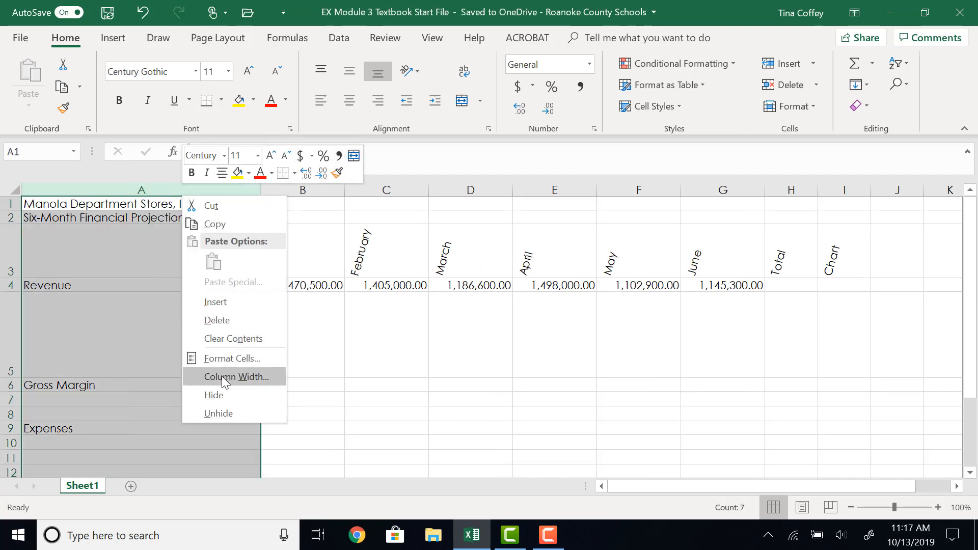
left_click(222, 376)
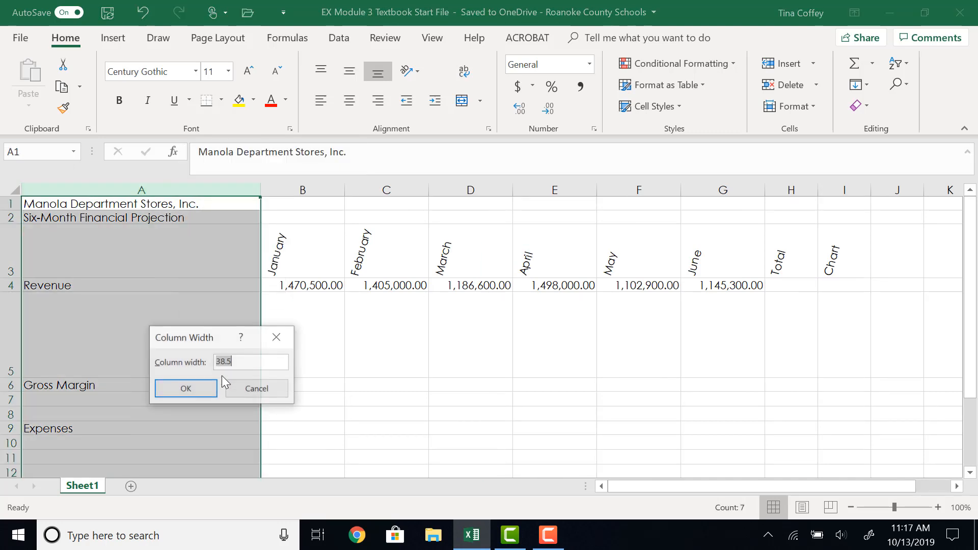
left_click(196, 391)
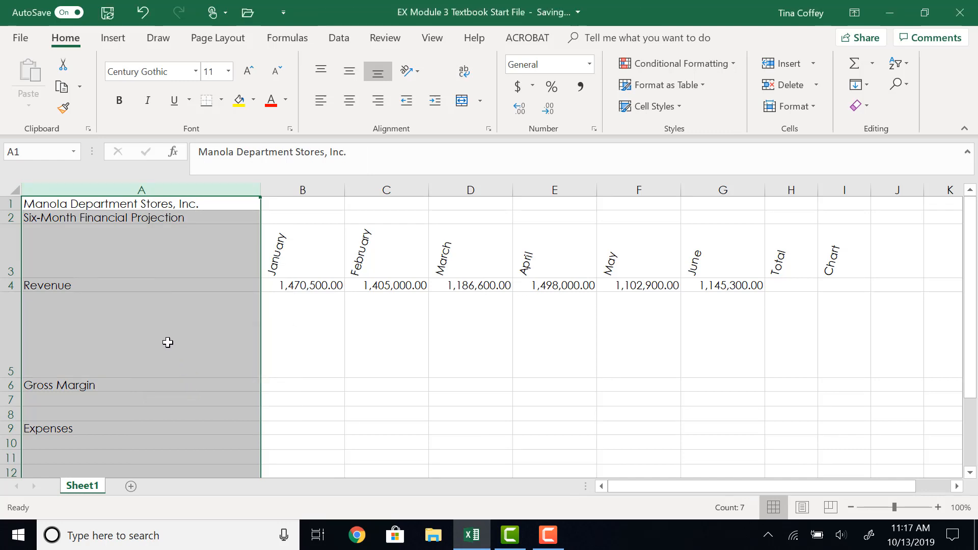
Widen columns B through G slightly to one equal width and set the width of column H to 18.
left_click_drag(306, 188, 691, 182)
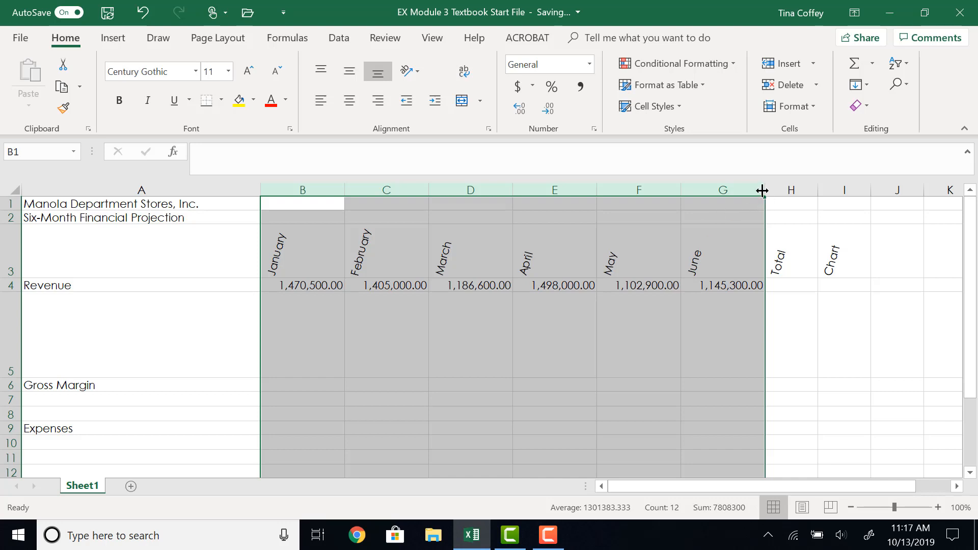
left_click_drag(762, 190, 773, 191)
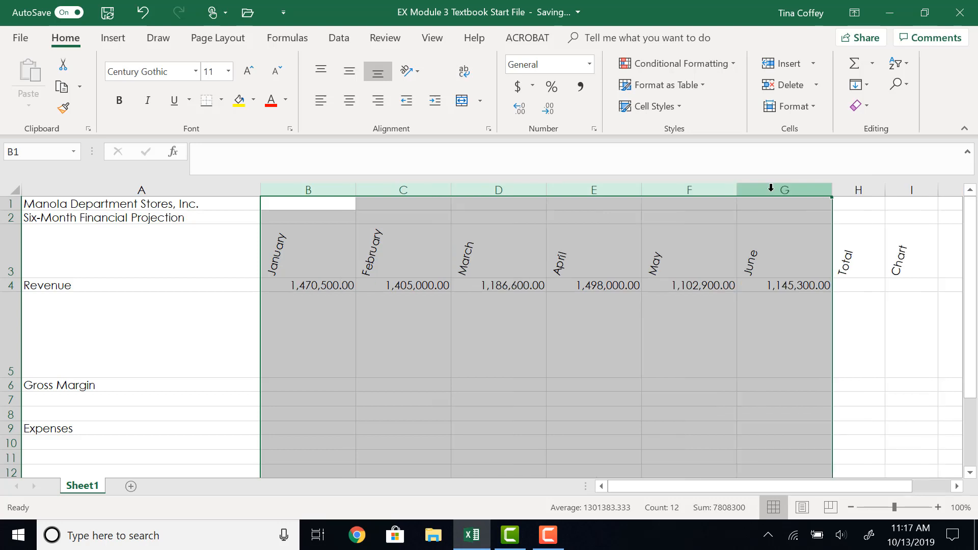
left_click(867, 189)
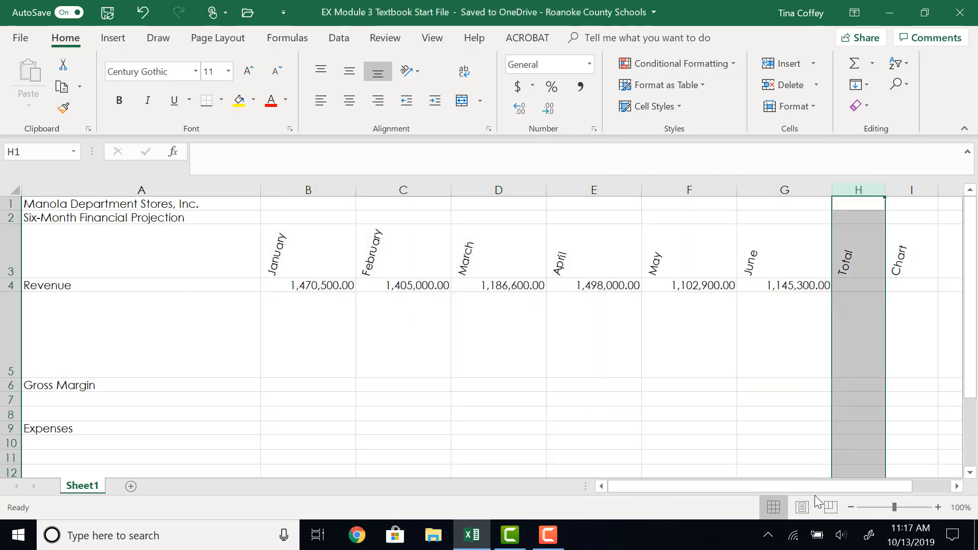
left_click_drag(816, 486, 840, 485)
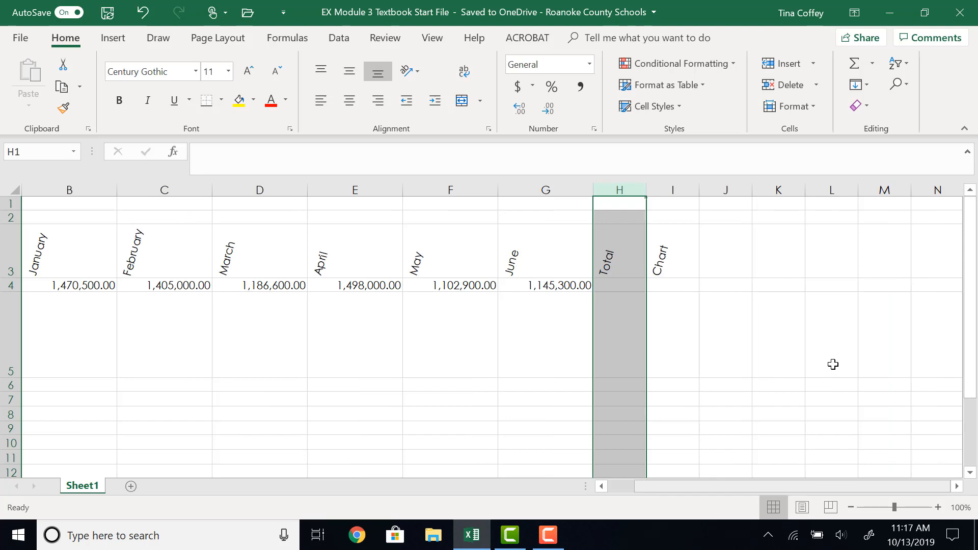
right_click(638, 191)
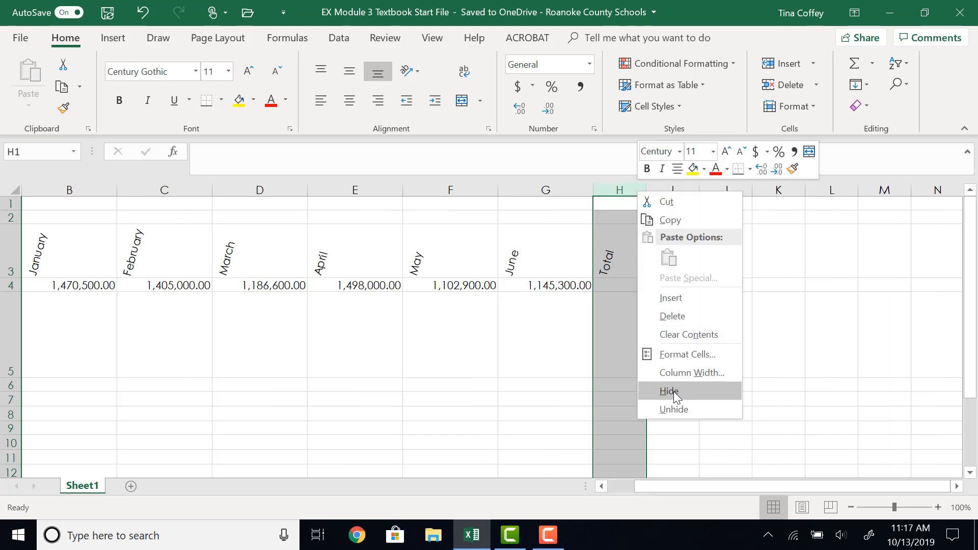
left_click(674, 374)
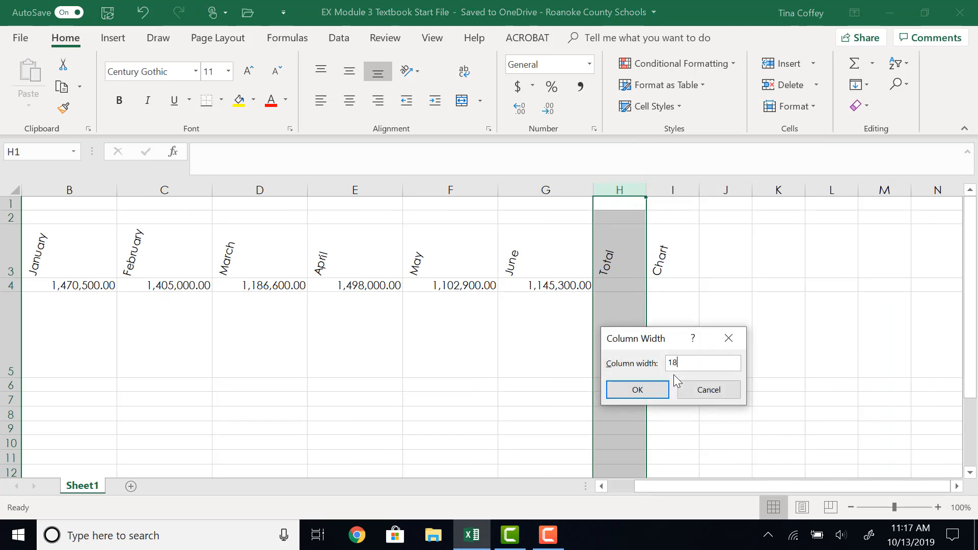
key("Return")
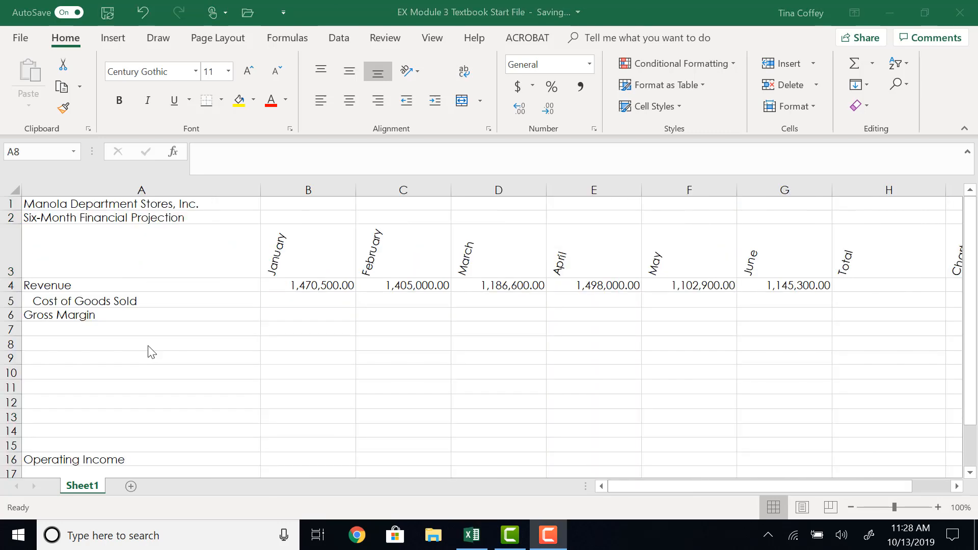
Enter the row labels Expenses in A8 and Bonus in A9.
left_click(147, 345)
type("Ex")
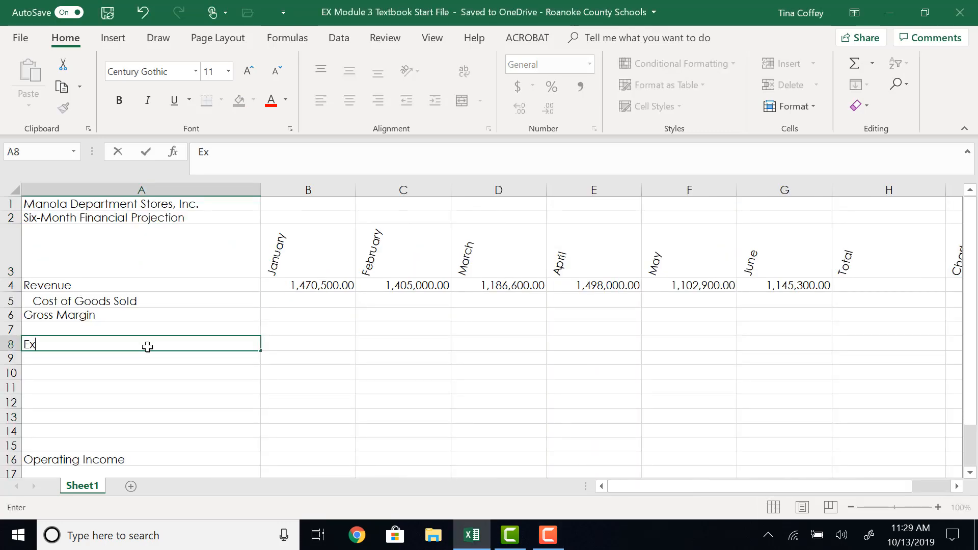
type("penses")
key("Return")
type("B")
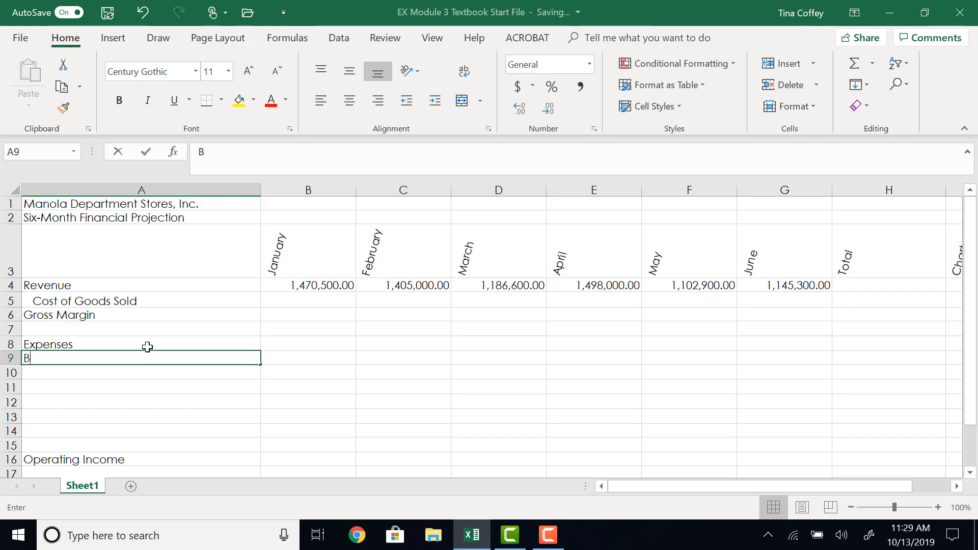
type("onus")
key("Return")
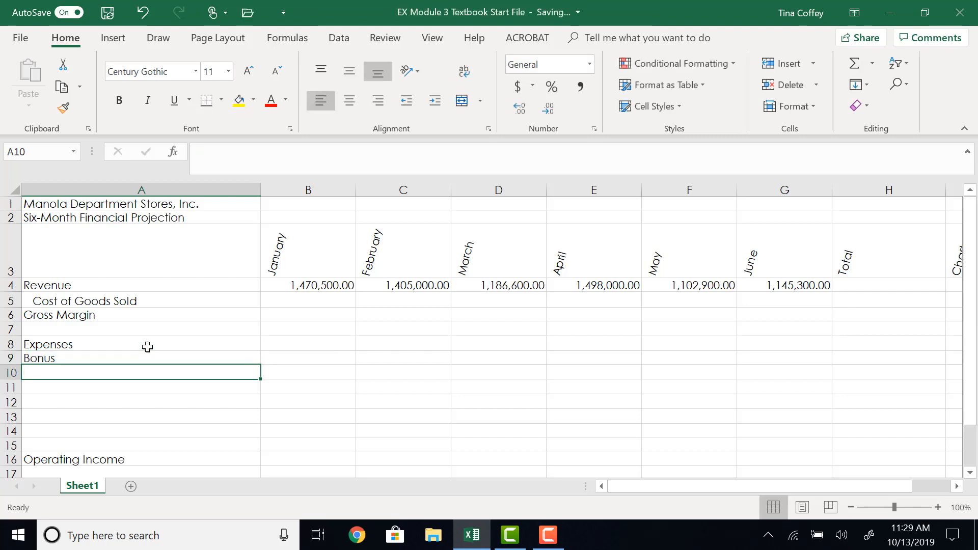
Enter the expense labels Salary, Site Rental, Marketing and micellaneous in cells A10 through A13.
type("Salary")
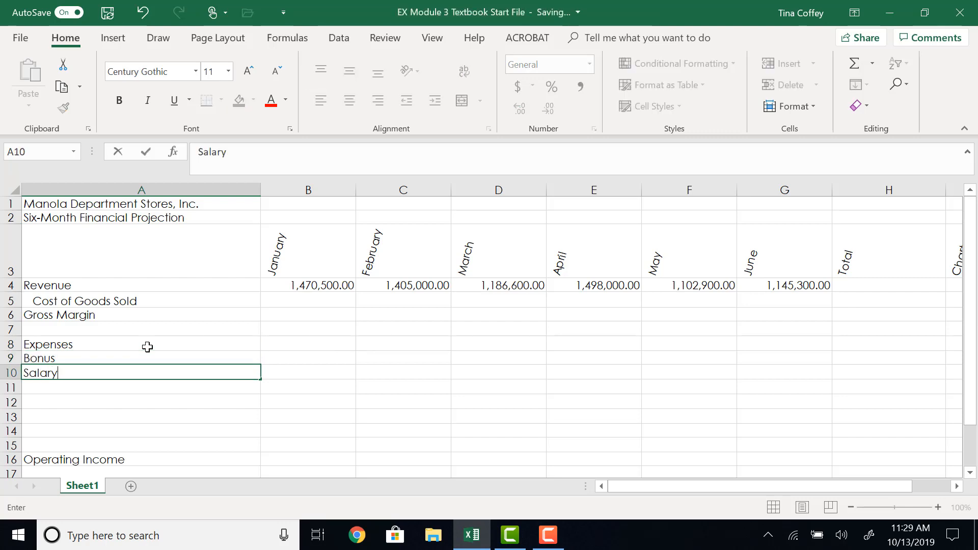
key("Return")
type("Site Rental")
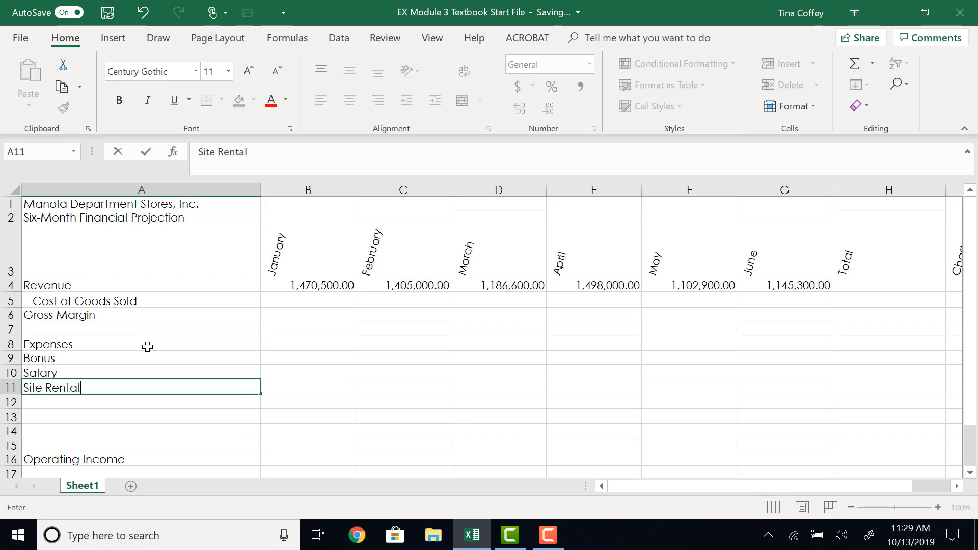
key("Return")
type("Mark")
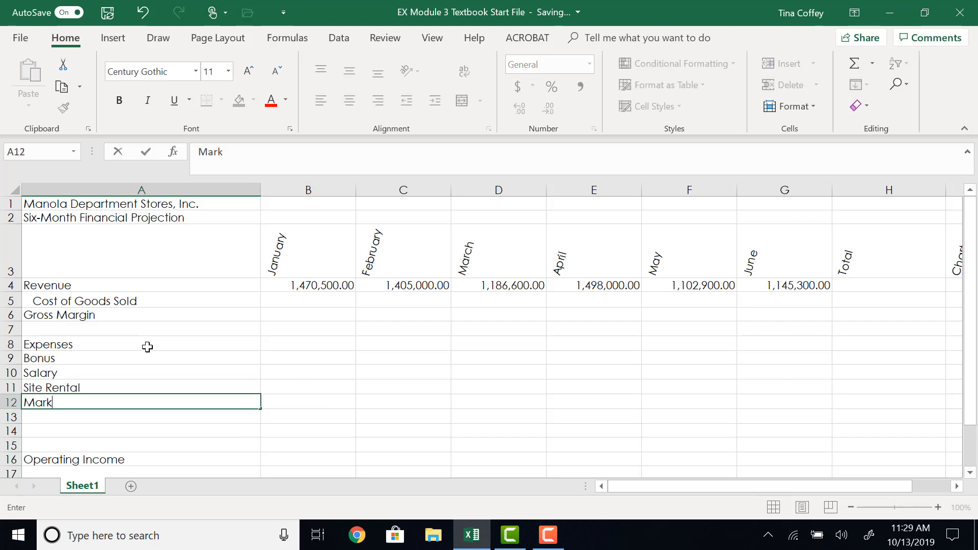
type("eting")
key("Return")
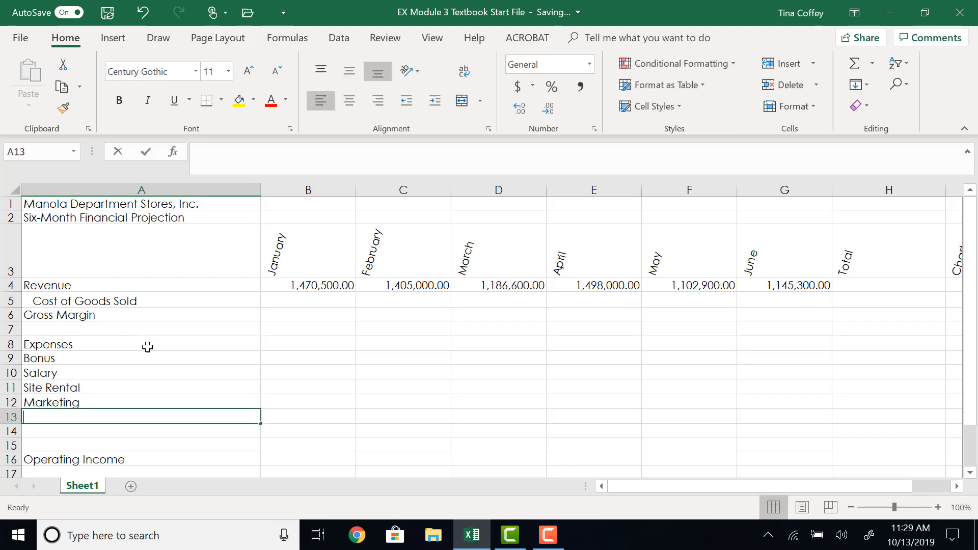
type("micellan")
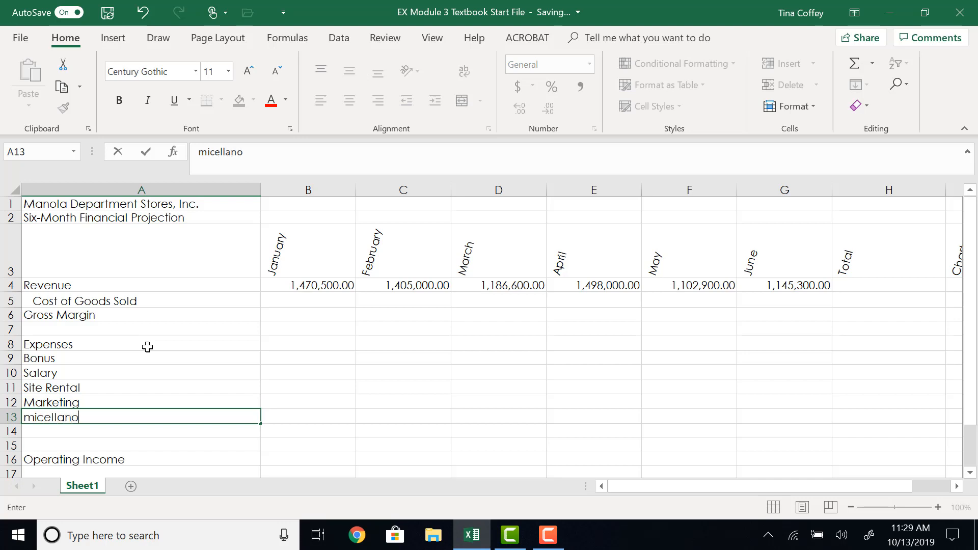
type("eous")
Indent the expense labels in A9:A13 by one level and capitalize the label in A13 to read Micellaneous.
left_click_drag(135, 358, 136, 417)
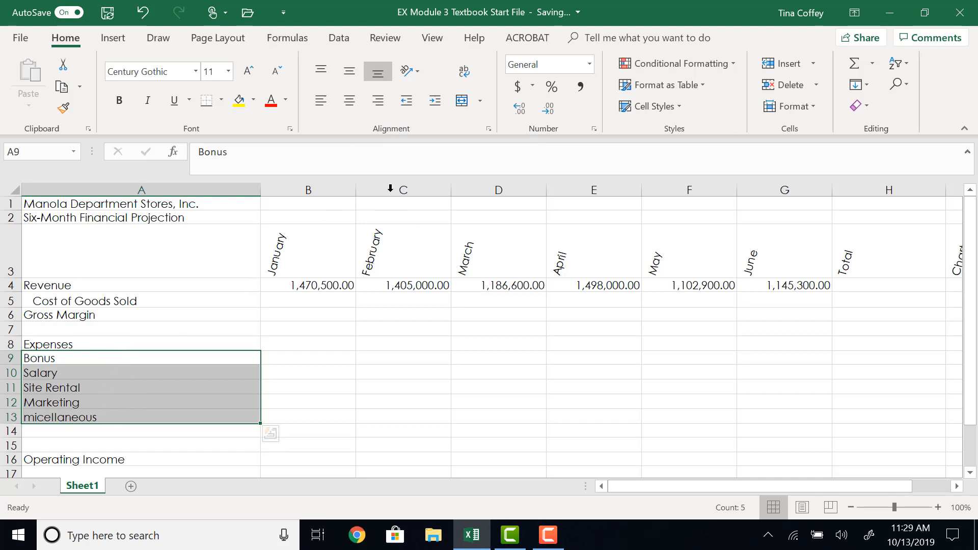
left_click(435, 101)
mouse_move(104, 416)
left_mouse_down()
mouse_move(103, 407)
mouse_move(48, 413)
left_mouse_up()
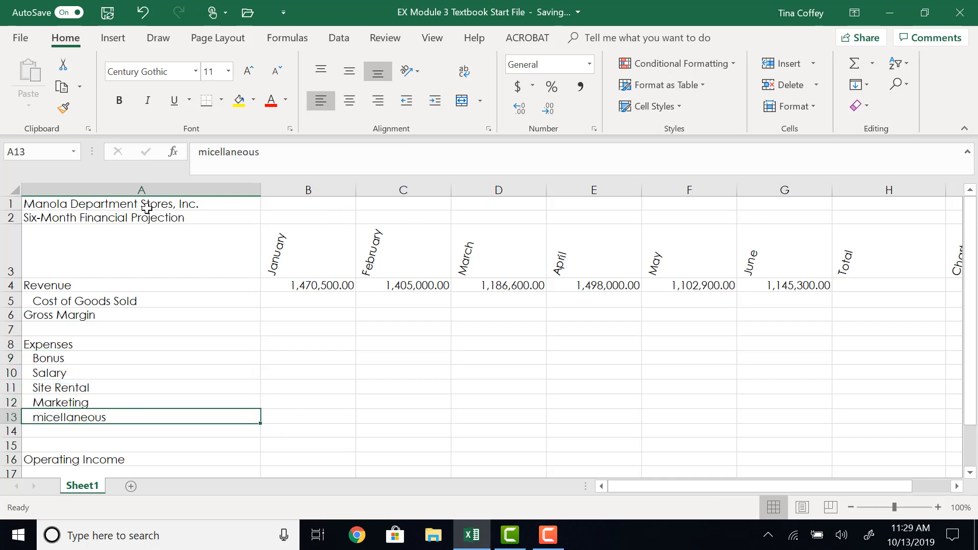
left_click(208, 152)
key("BackSpace")
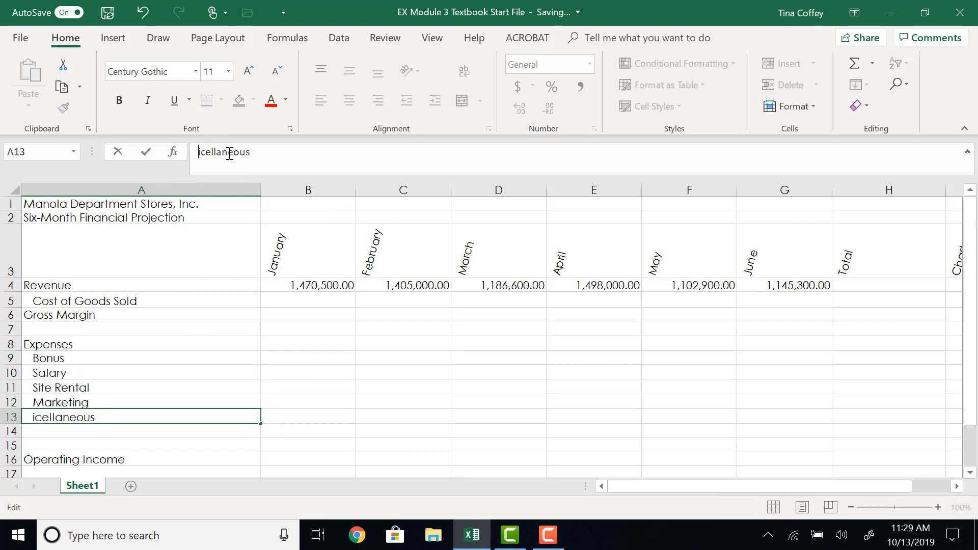
type("M")
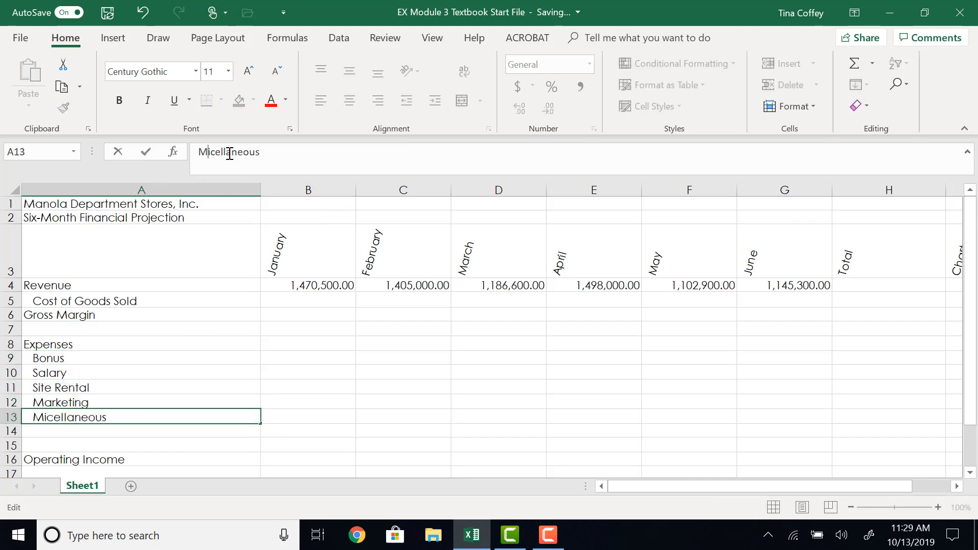
Enter the row label Tota Expenses in A14.
left_click(126, 436)
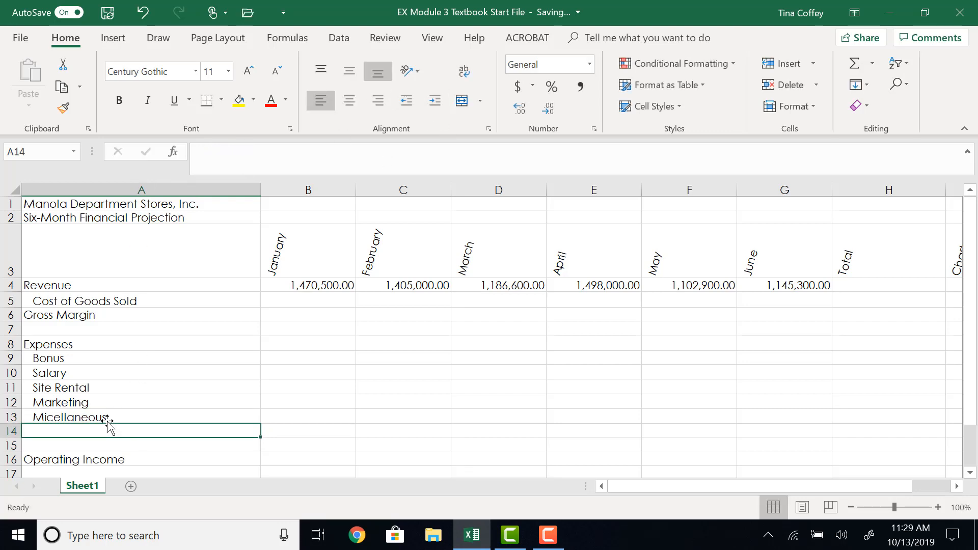
type("Tota Expenses")
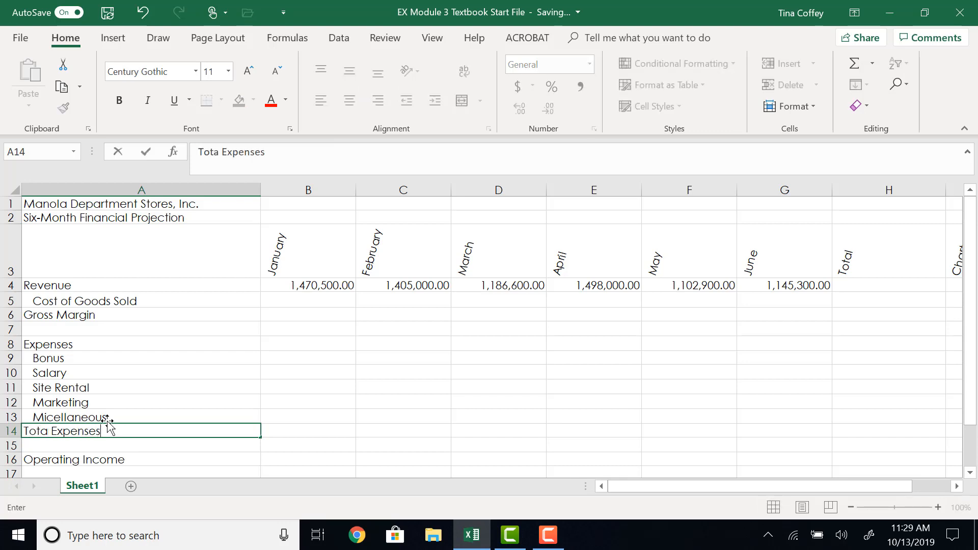
key("Return")
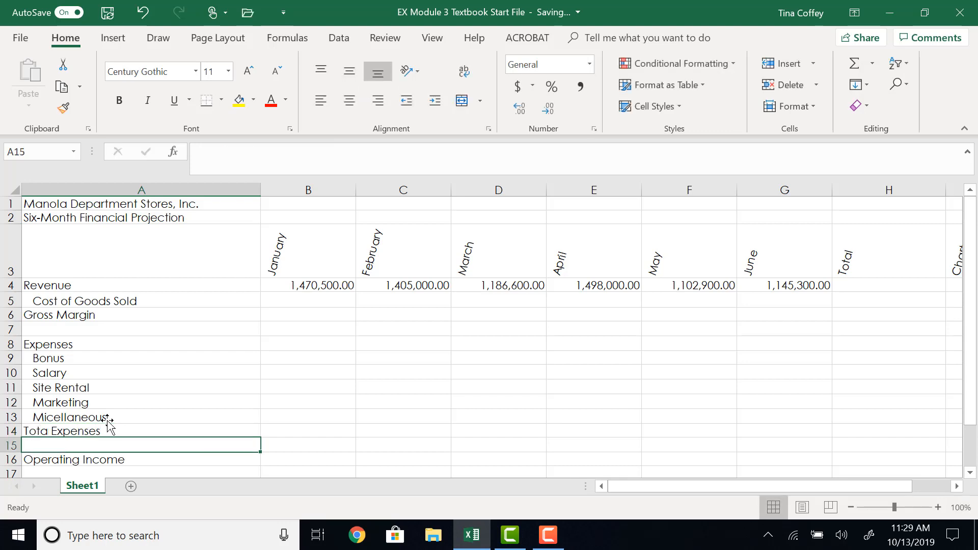
left_click(143, 422)
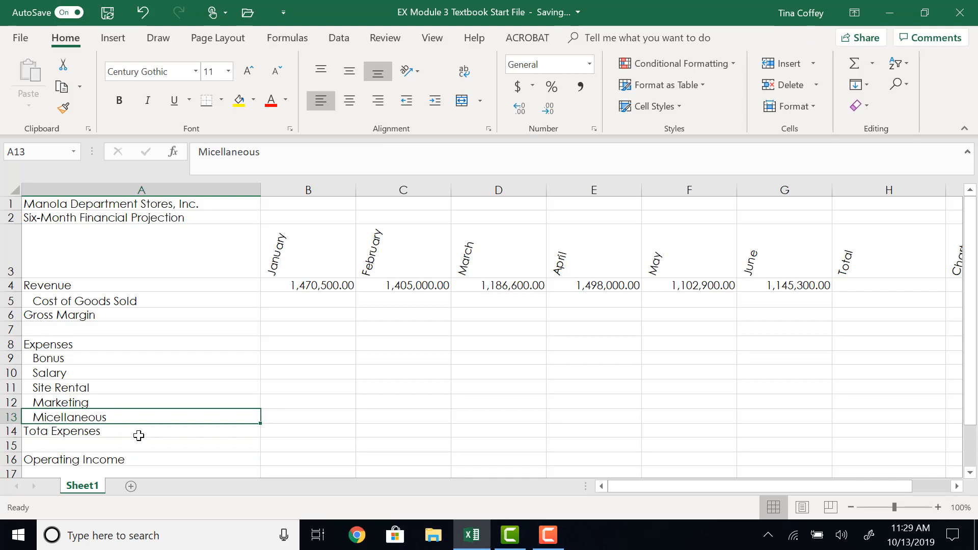
key("Tab")
left_click(146, 403)
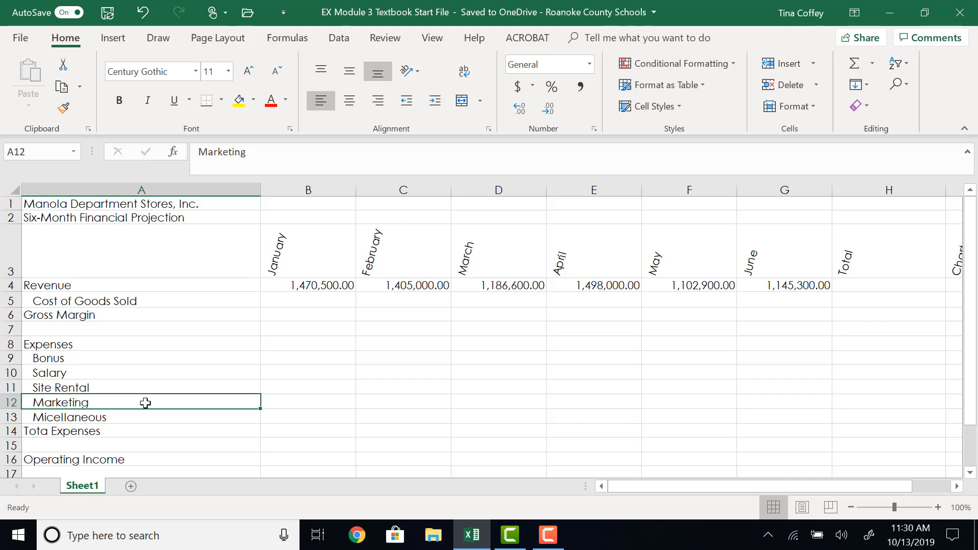
Copy the five expense labels in A9:A13 and paste them starting at A19, below Operating Income.
left_click(148, 361)
left_click_drag(149, 362, 144, 415)
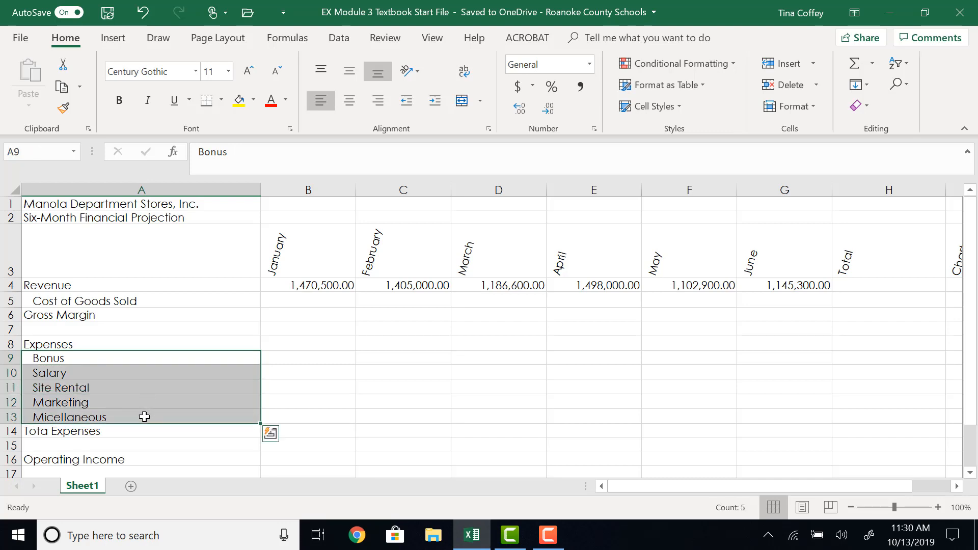
left_click(64, 88)
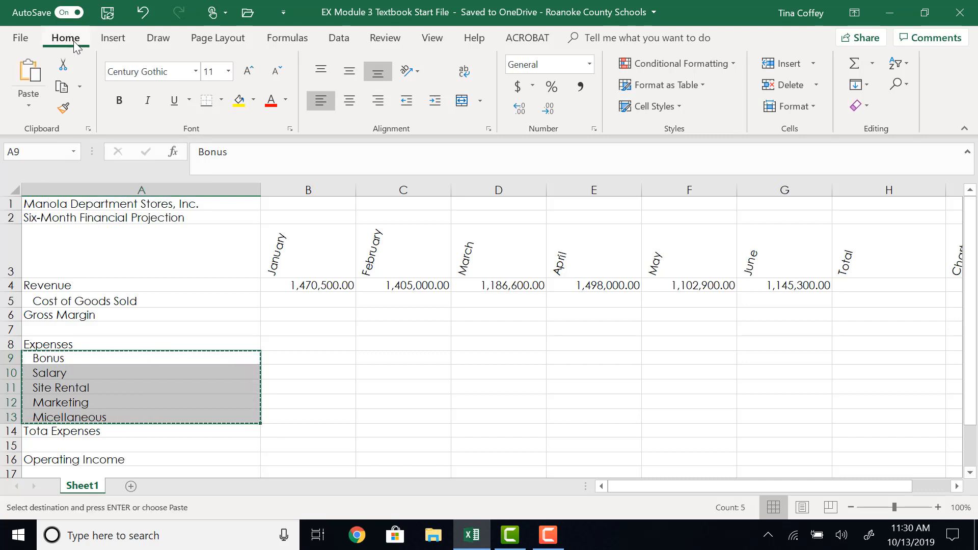
scroll(77, 434, "down", 2)
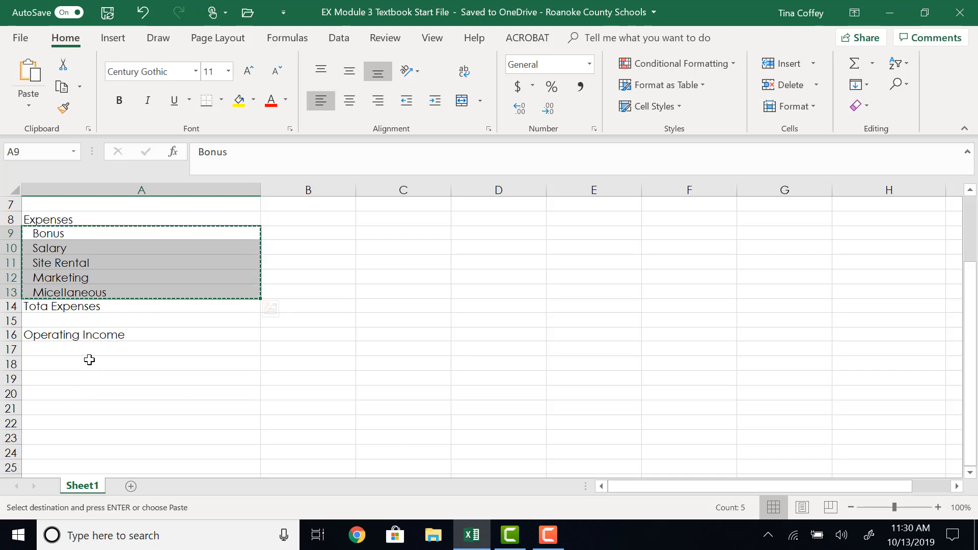
left_click(74, 383)
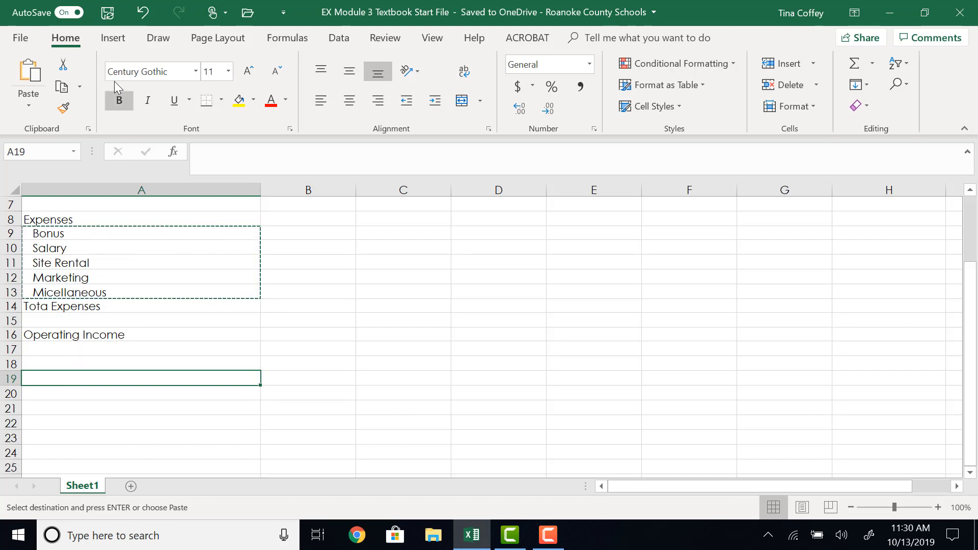
left_click(38, 78)
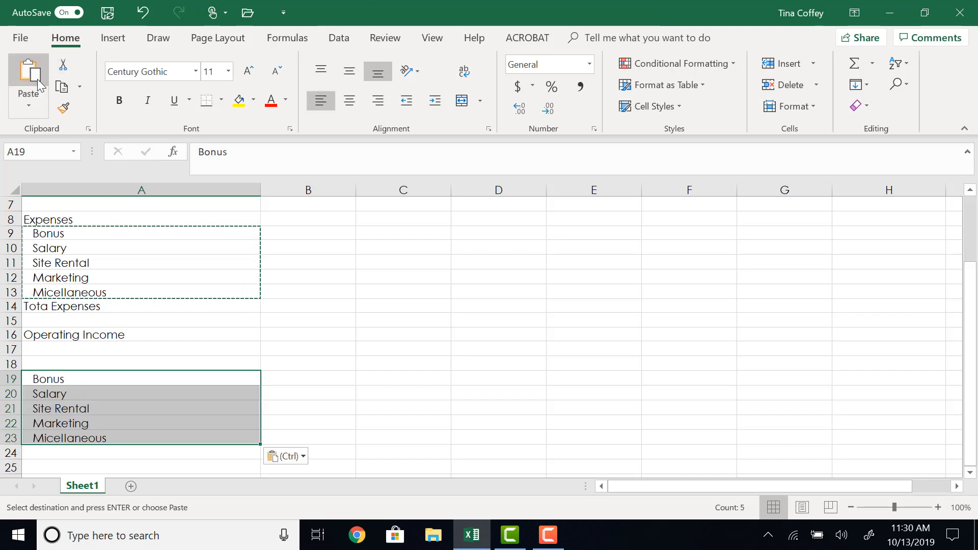
Enter the section heading What-If Assumptions in A18, above the copied expense labels.
left_click(155, 363)
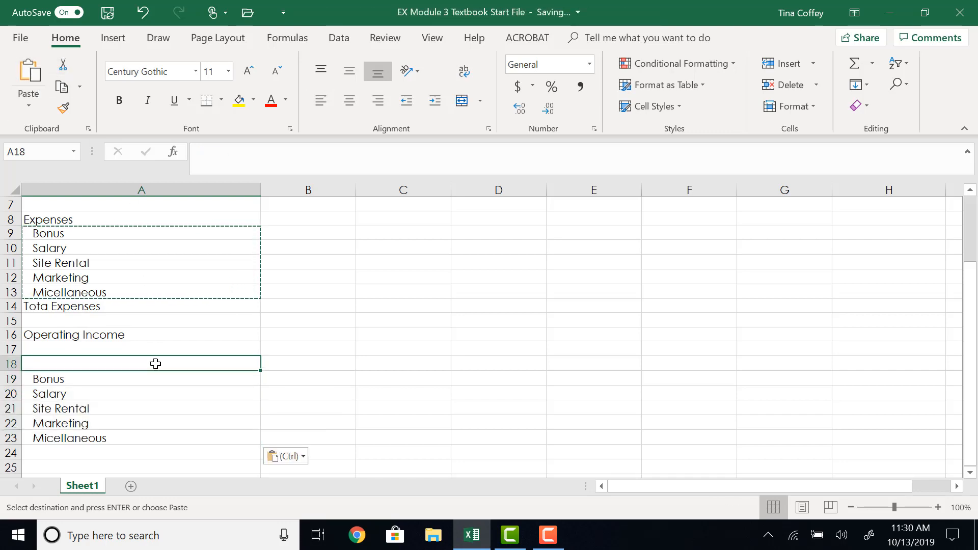
type("What")
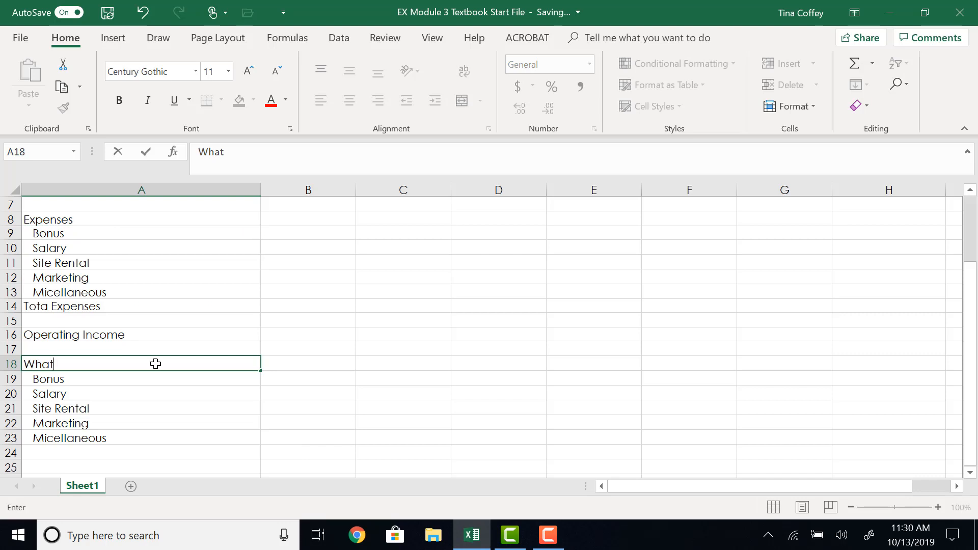
type("-If Assumptions")
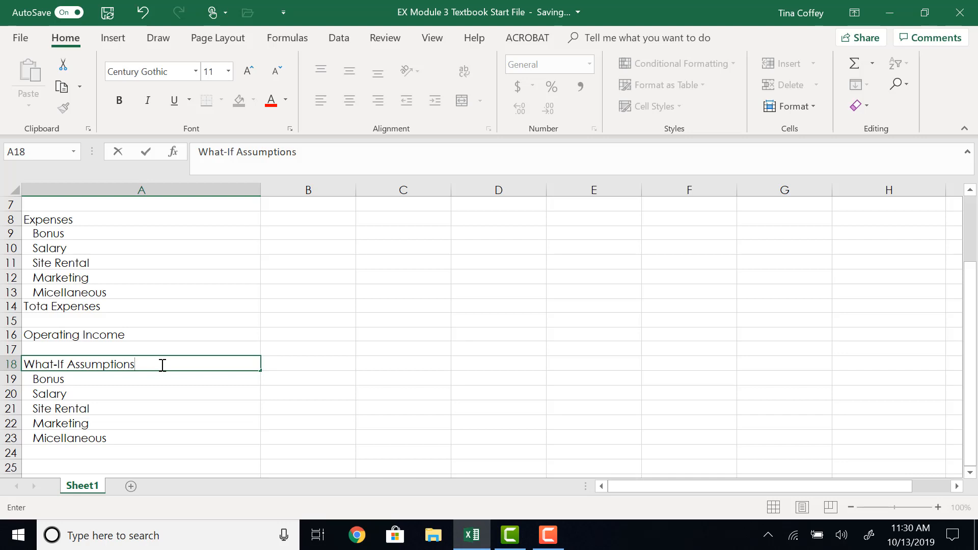
Insert a blank row above the Salary label in row 20 of the What-If Assumptions section.
scroll(28, 397, "up", 1)
scroll(41, 410, "down", 2)
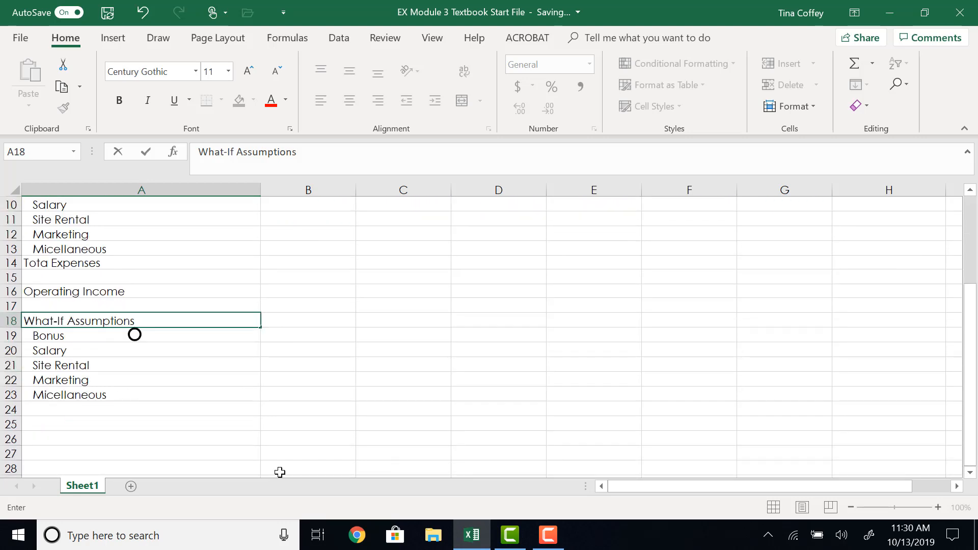
left_click(8, 351)
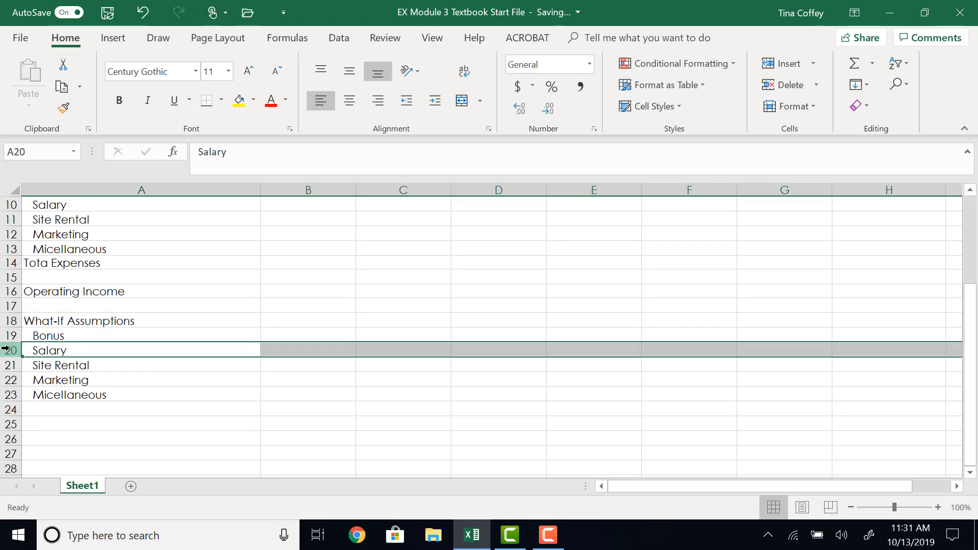
right_click(4, 348)
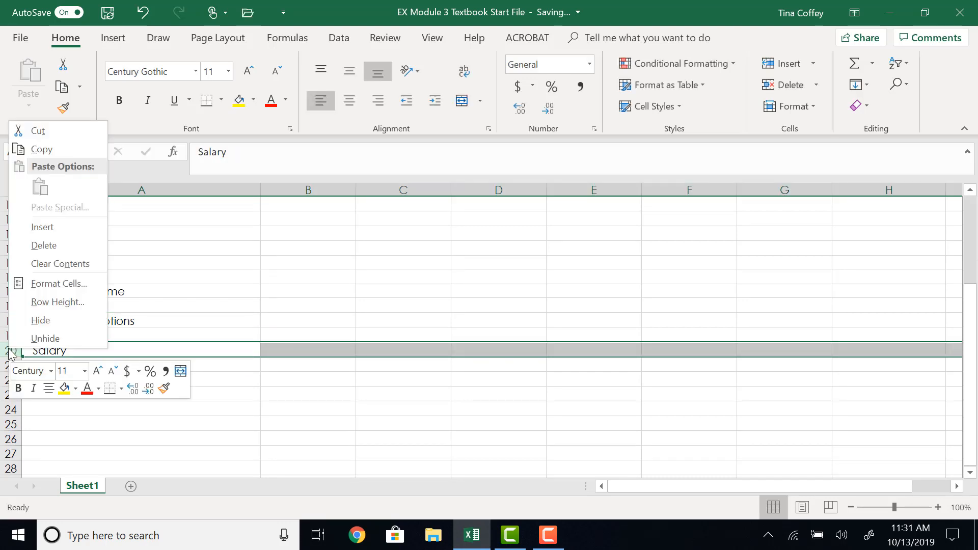
left_click(36, 231)
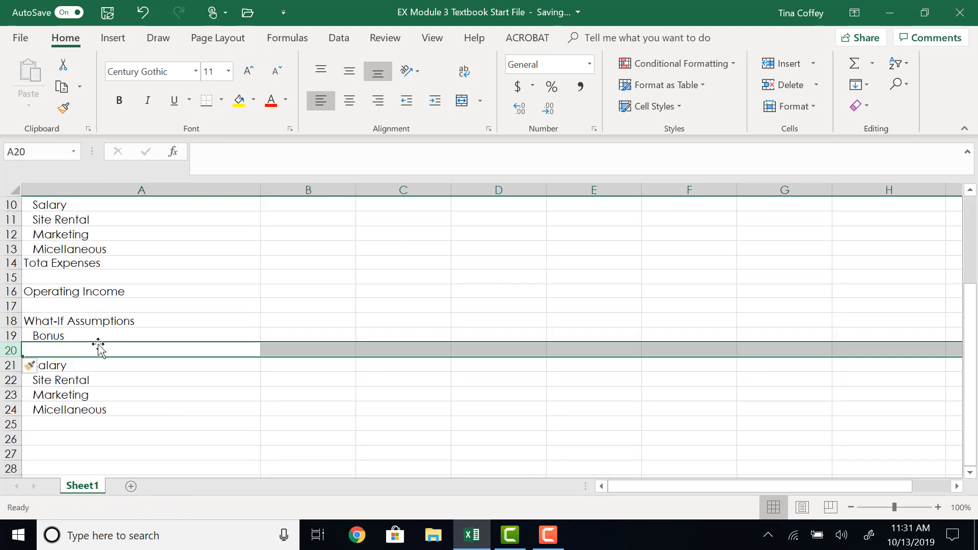
Enter the label Salary Revenue for Bonus in the new row's cell A20.
type("Salary")
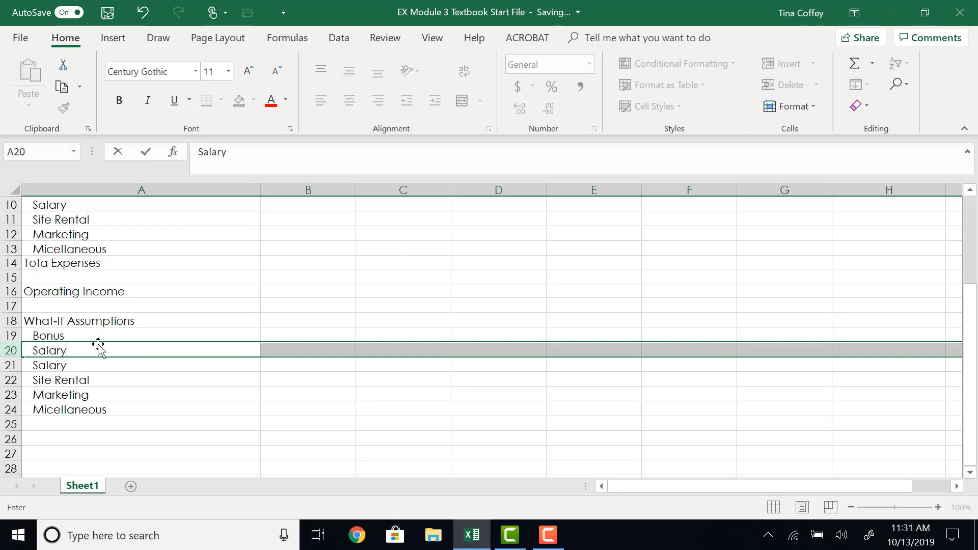
type(" Revenue f")
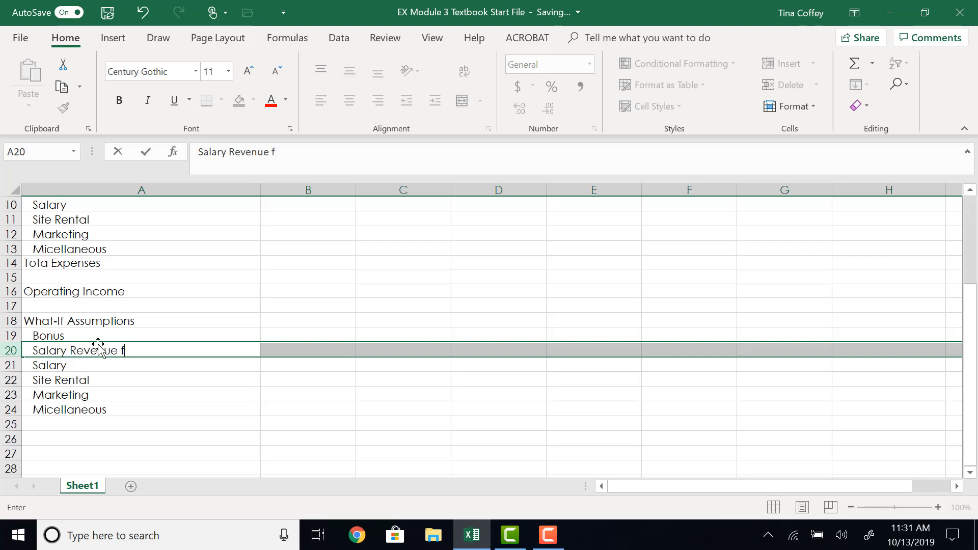
type("or Bonue")
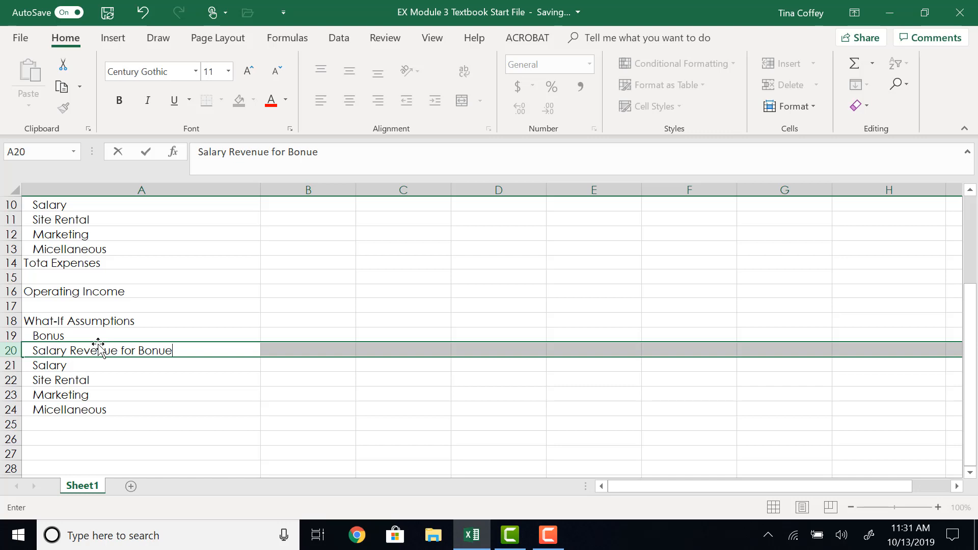
key("Return")
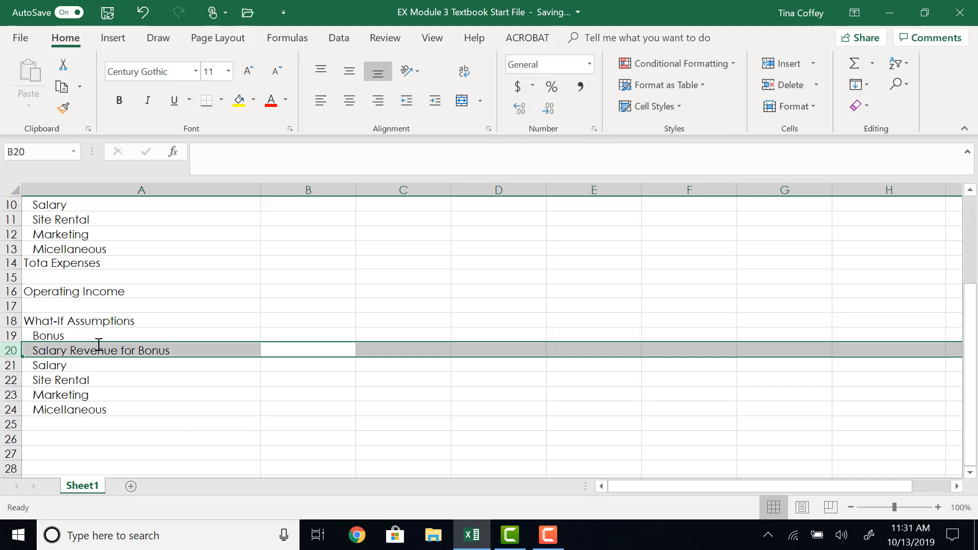
Insert a blank row above the Bonus label in row 19, directly under What-If Assumptions.
left_click(6, 335)
right_click(6, 335)
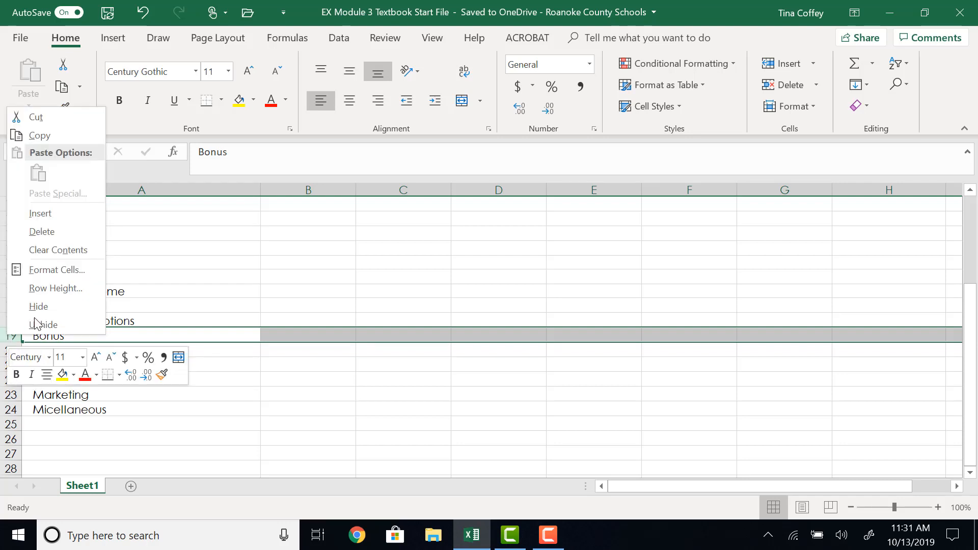
left_click(64, 213)
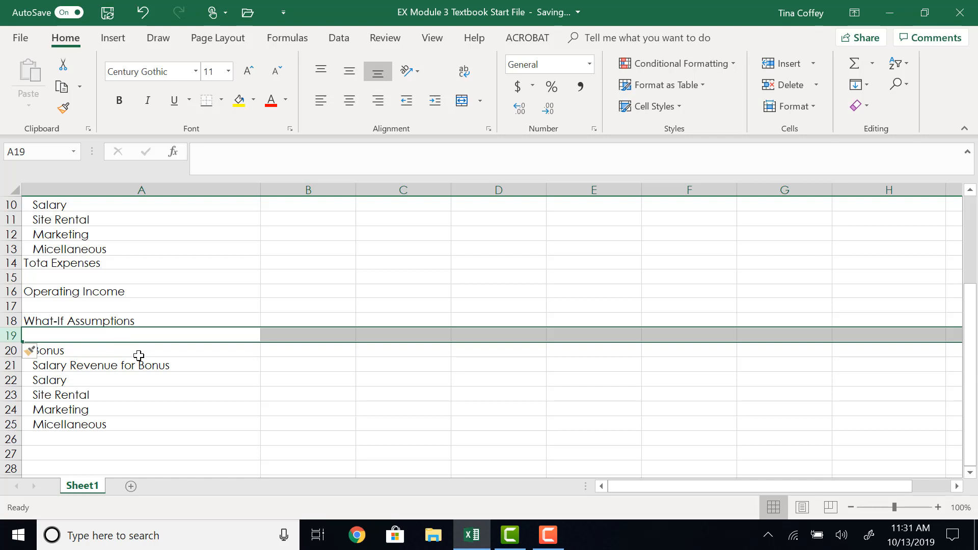
Enter the label Margin in A19 under What-If Assumptions and indent it one level like the labels below.
left_click(131, 336)
type("Margin")
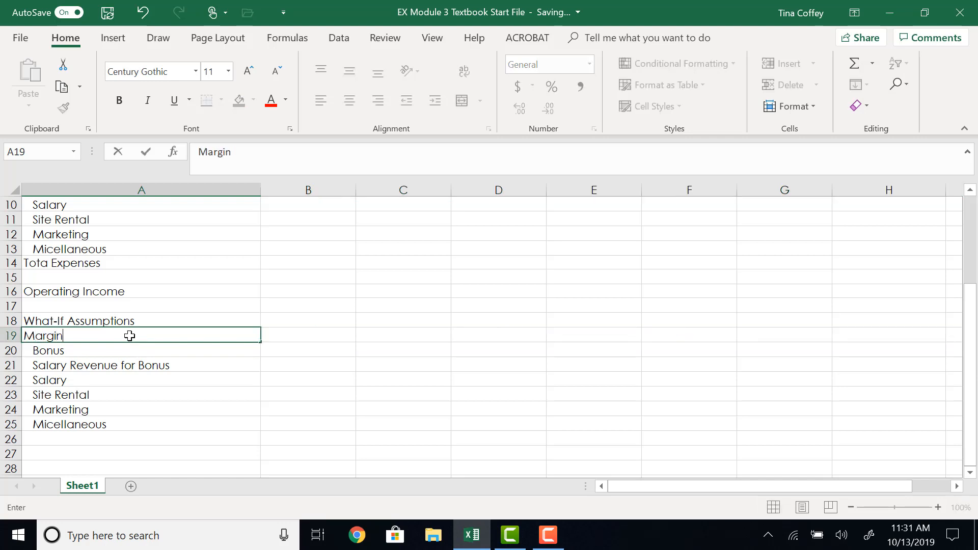
key("Return")
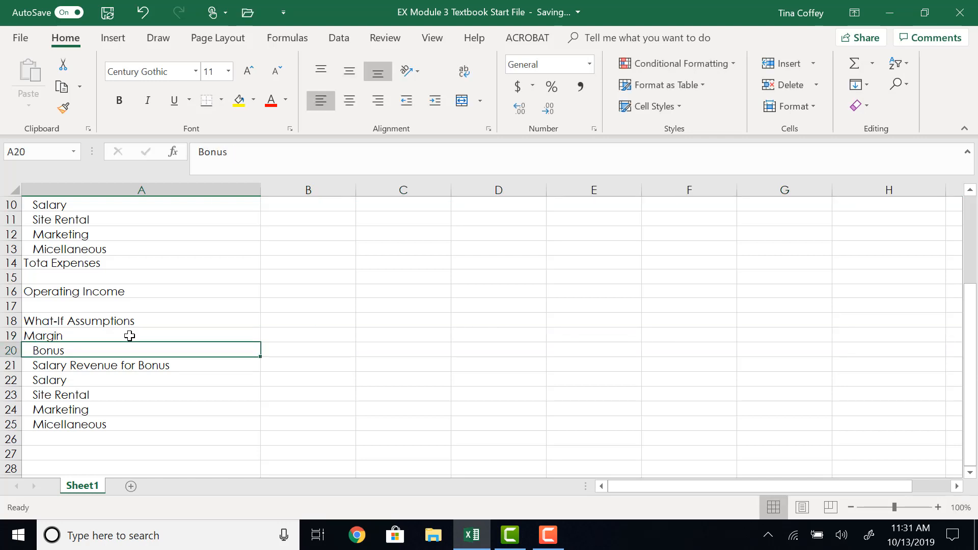
left_click(130, 336)
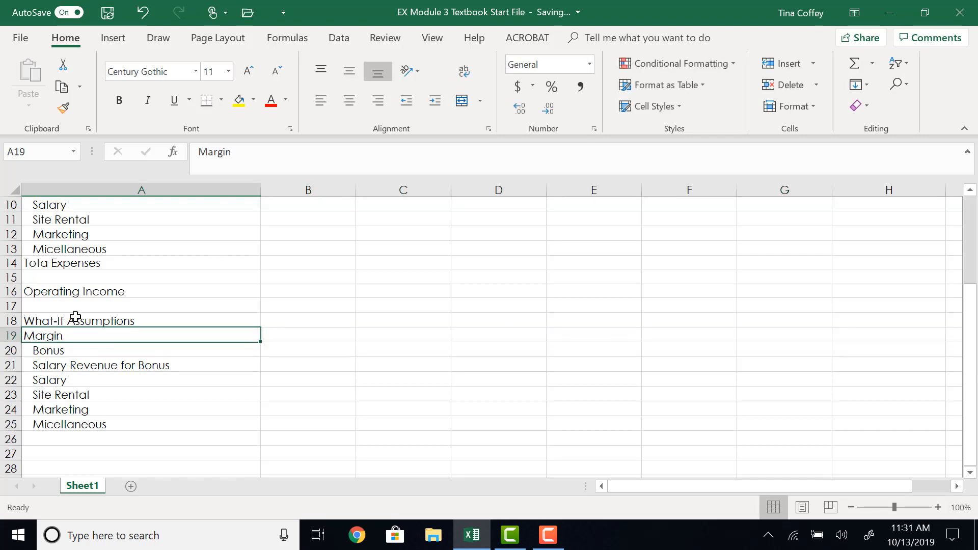
left_click(436, 102)
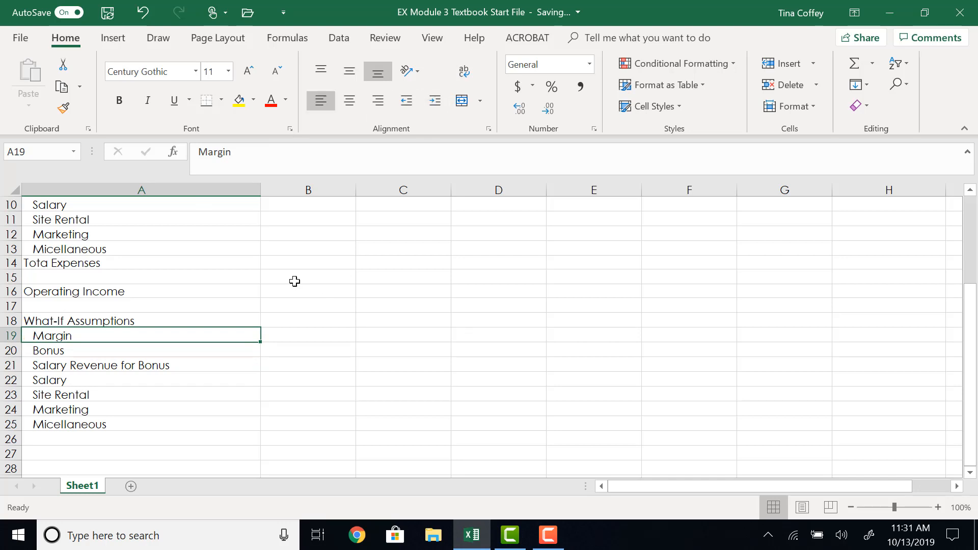
left_click(31, 36)
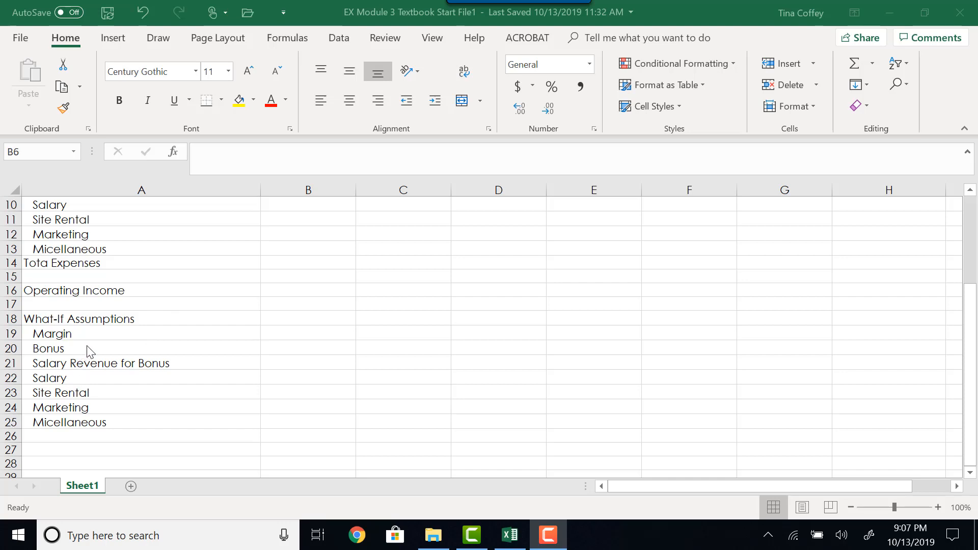
Enter the assumption values 81.25% for Margin in B19 and 5,000.00 for Bonus in B20.
left_click(301, 331)
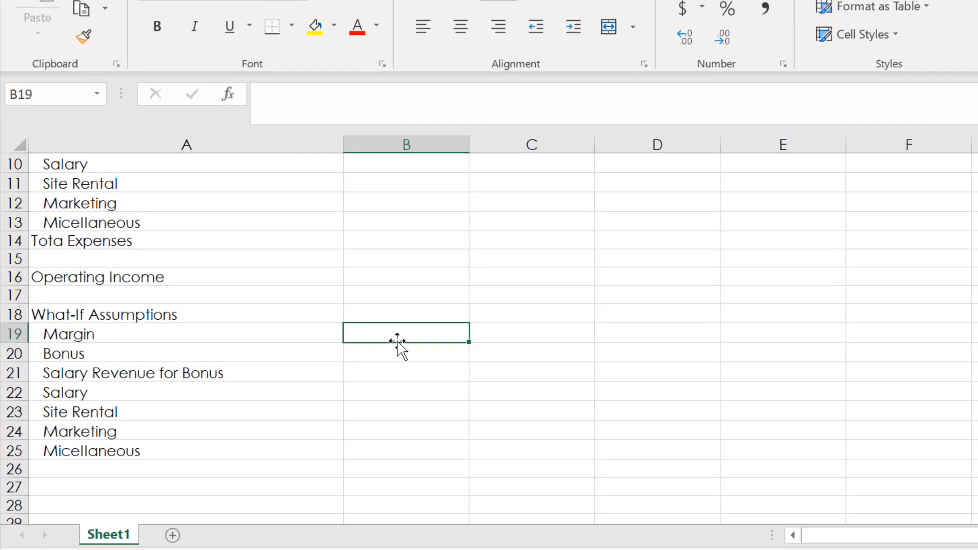
type("81.25")
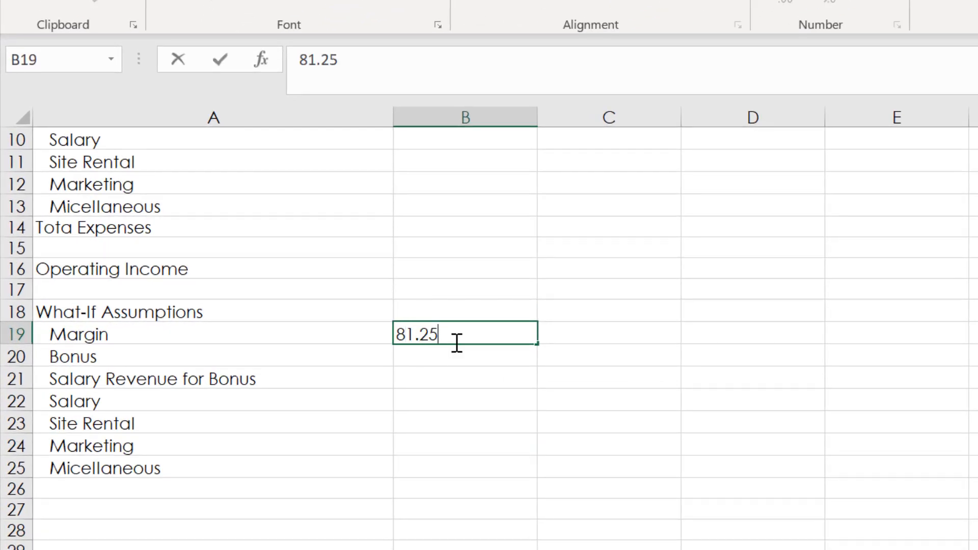
type("%")
key("Return")
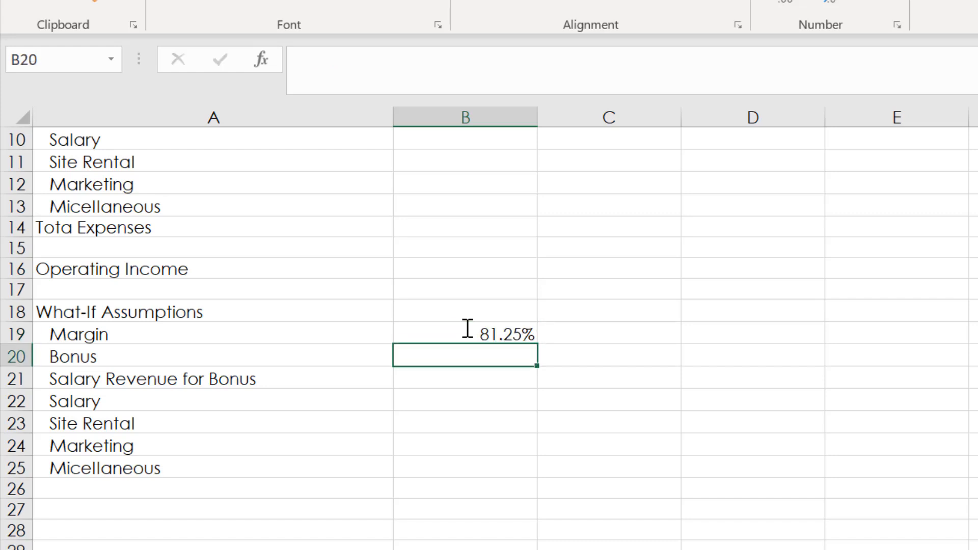
type("5,000")
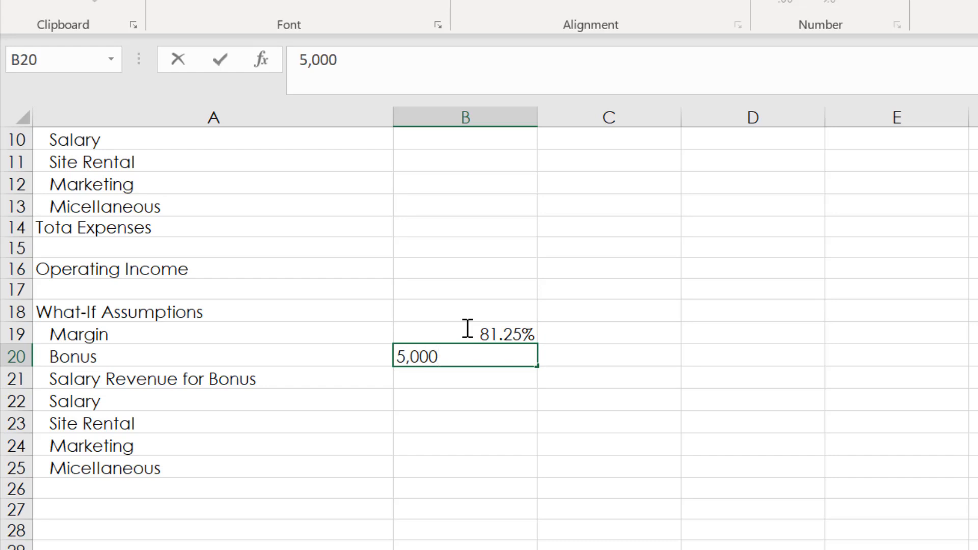
type(".00")
key("Return")
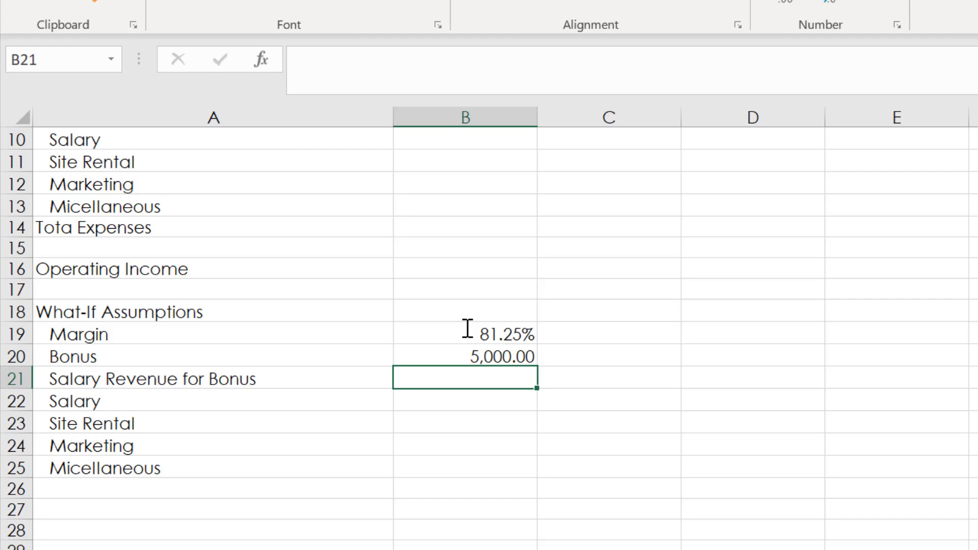
Enter 1,250,000.00 for Salary Revenue for Bonus in B21 and 20.00% for Salary in B22.
type("1,250,000.00")
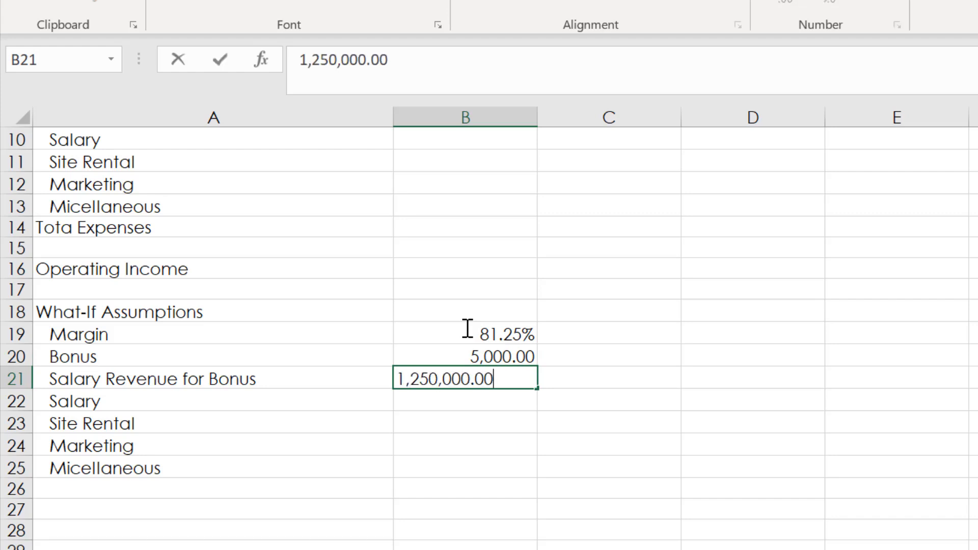
key("Return")
type("2")
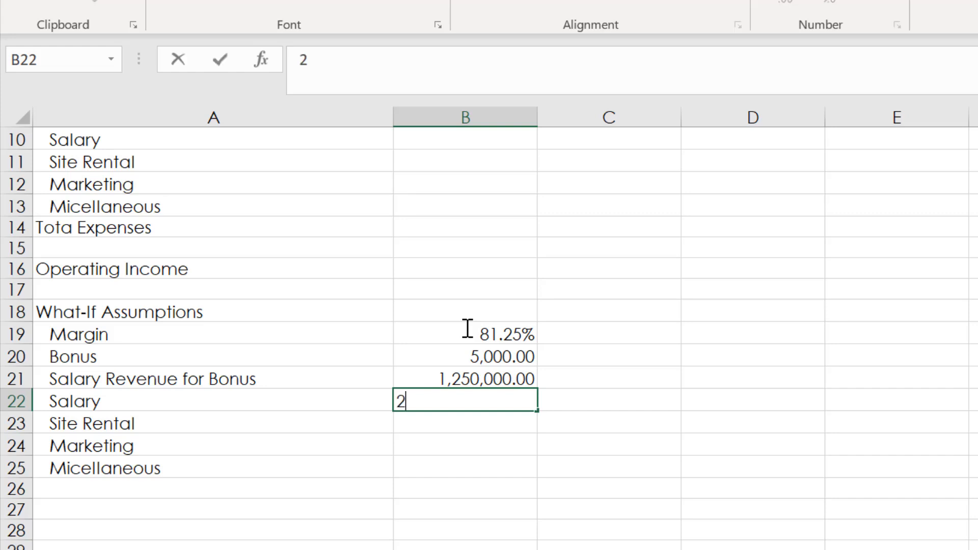
type("0.00")
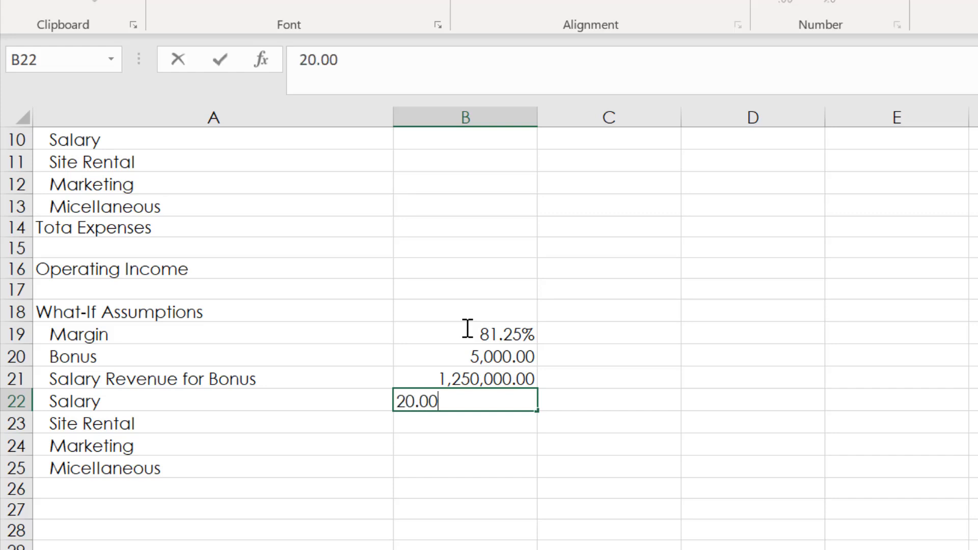
type("%")
key("Return")
Fill B23:B25 with the Site Rental, Marketing and Micellaneous assumptions 10.00%, 3.50% and 5.00%.
type("10.")
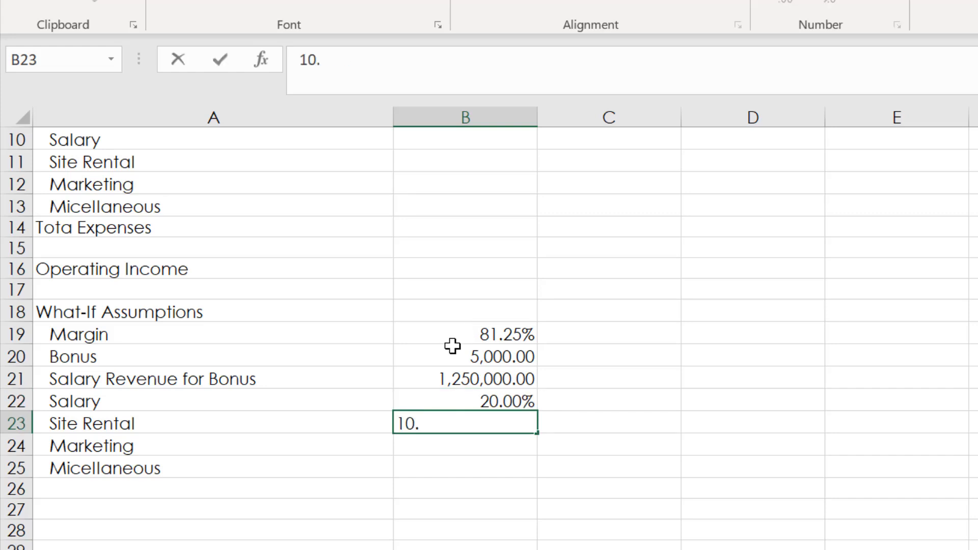
type("00%")
key("Return")
type("3.50%")
key("Return")
type("5.00%")
key("Return")
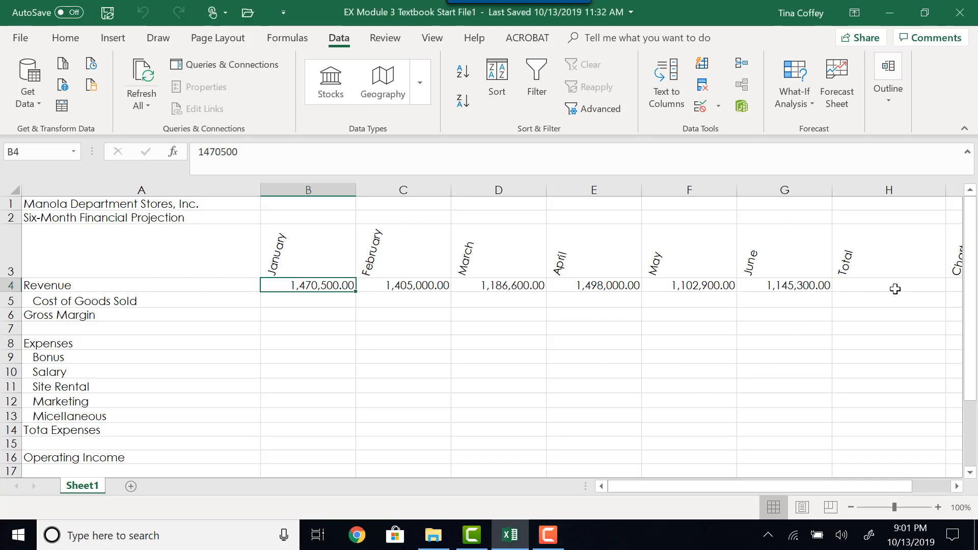
Total the January to June revenue in H4 with the formula =SUM(B4:G4).
left_click(894, 283)
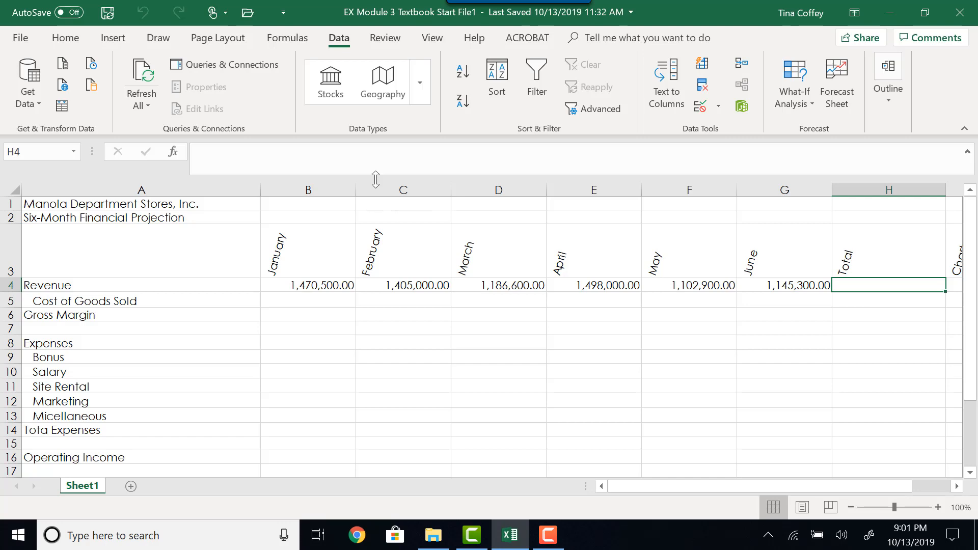
left_click(65, 39)
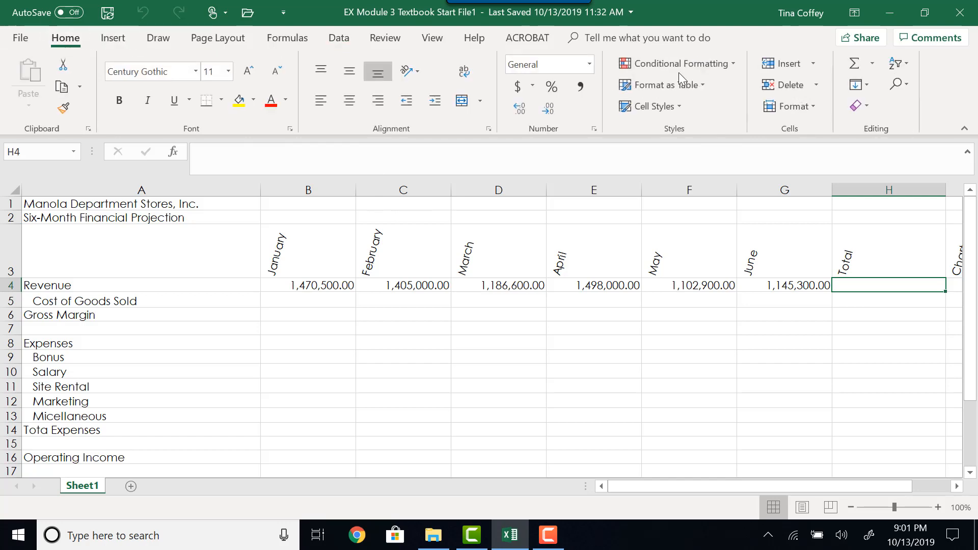
left_click(873, 64)
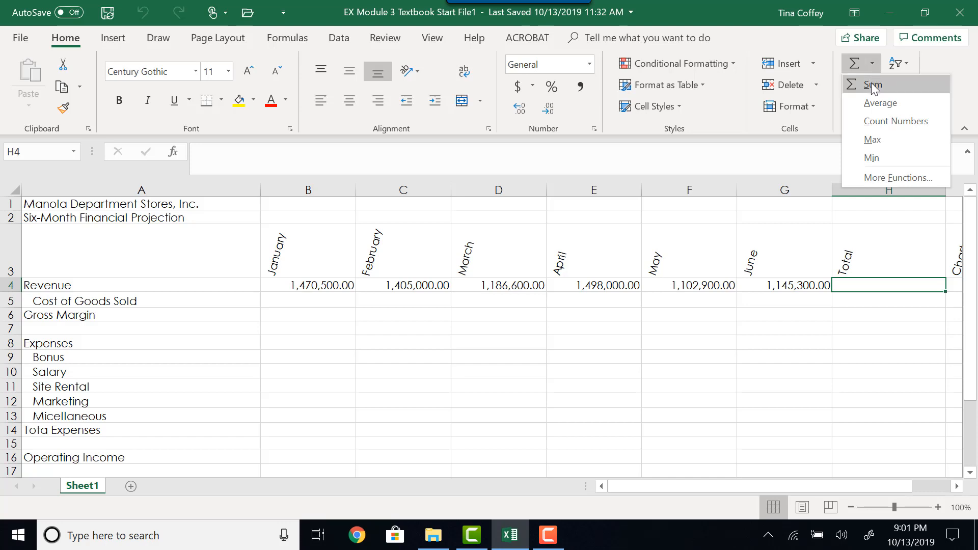
left_click(872, 85)
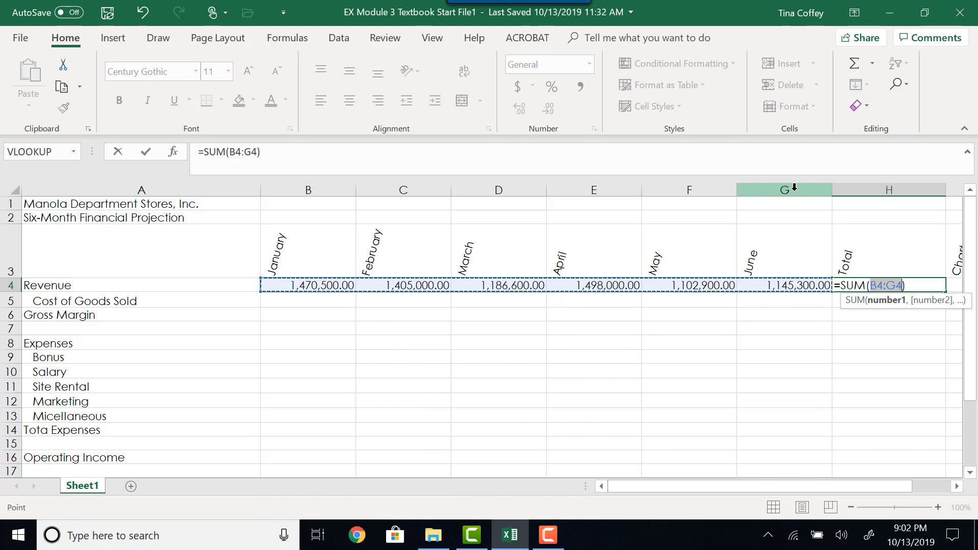
key("Return")
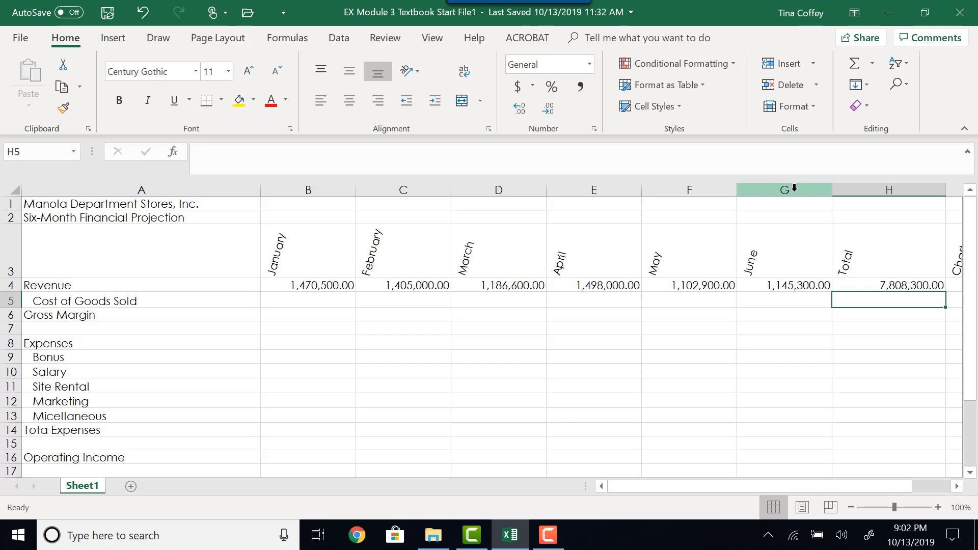
Insert the NOW function from the Date & Time category into cell H1.
left_click(870, 207)
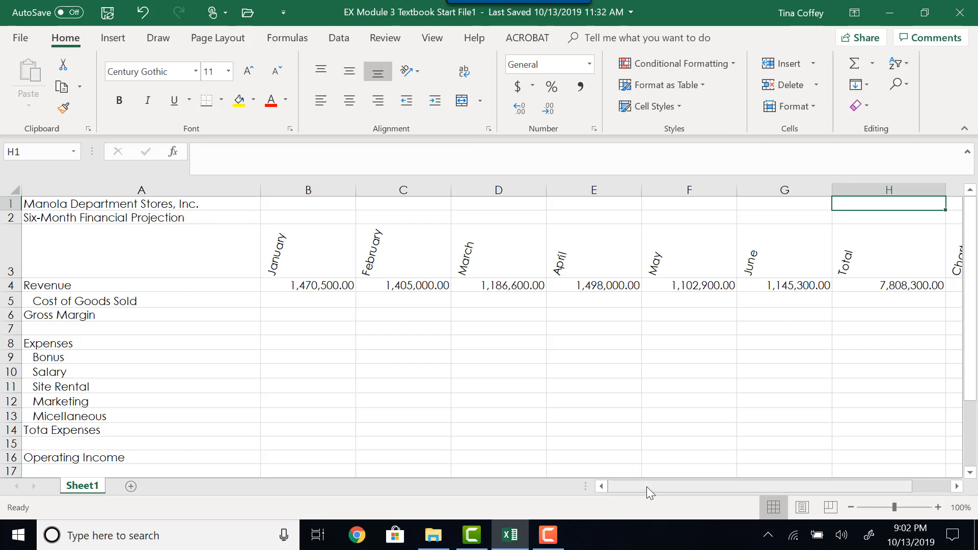
left_click(173, 152)
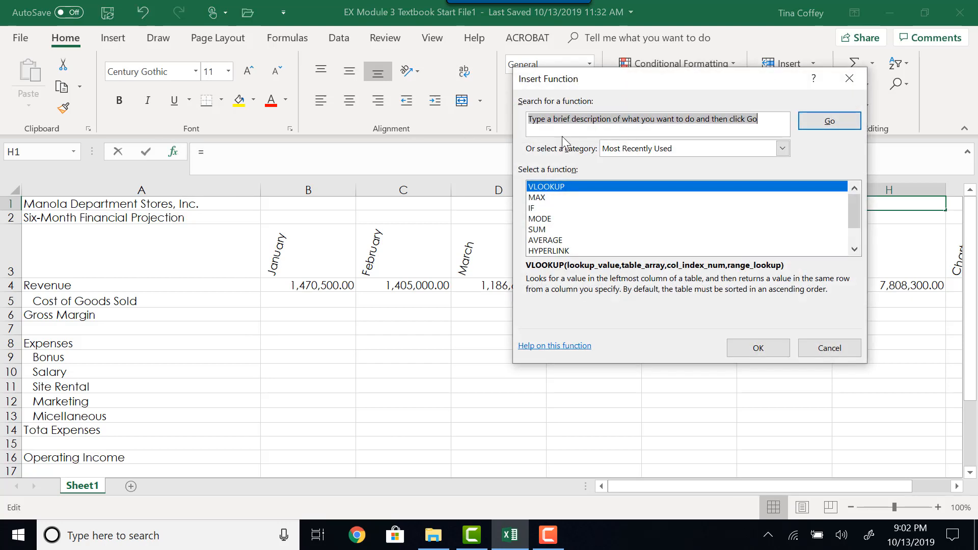
type("no")
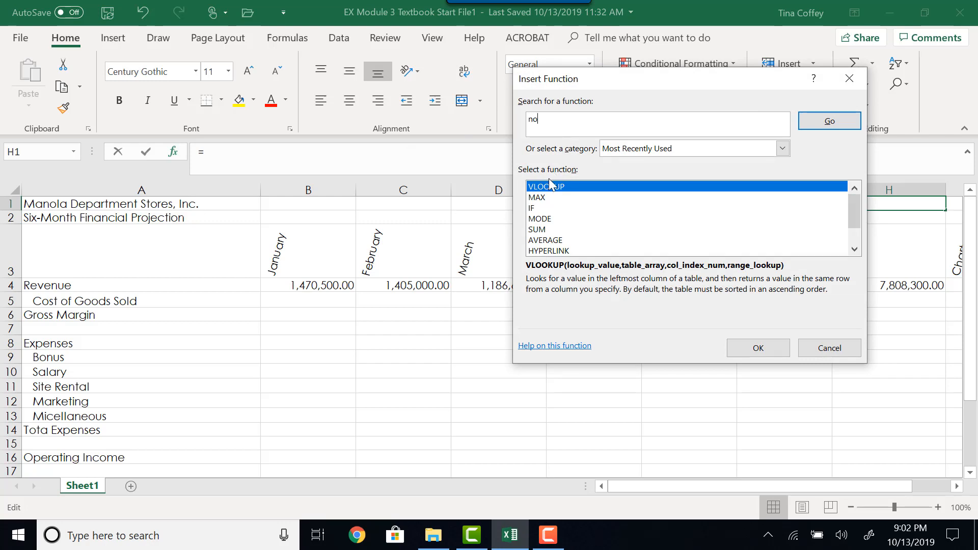
type("w")
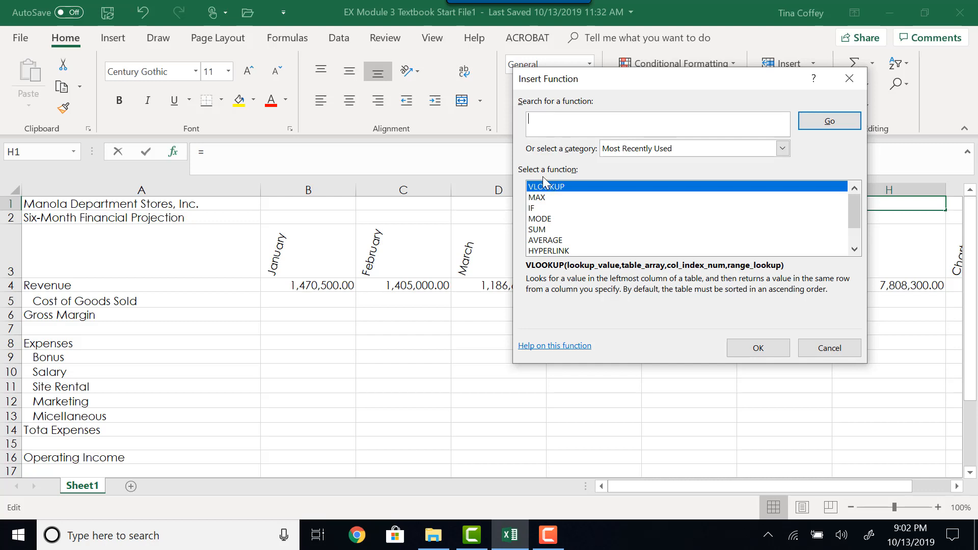
left_click(670, 151)
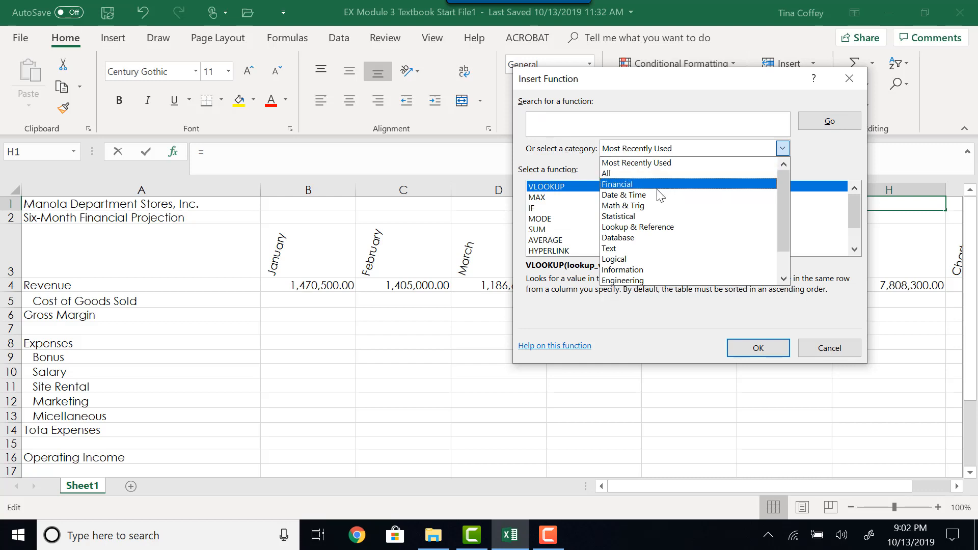
left_click(642, 196)
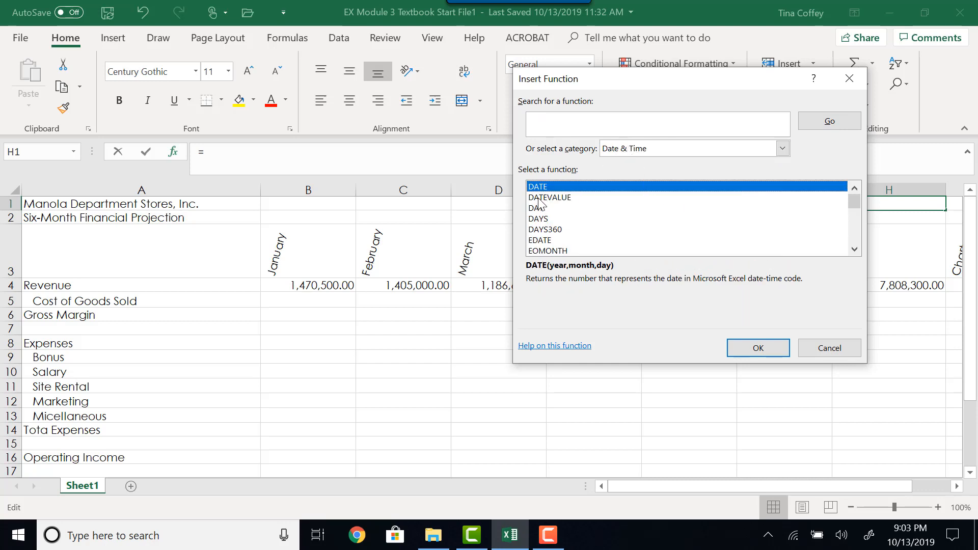
scroll(556, 204, "down", 4)
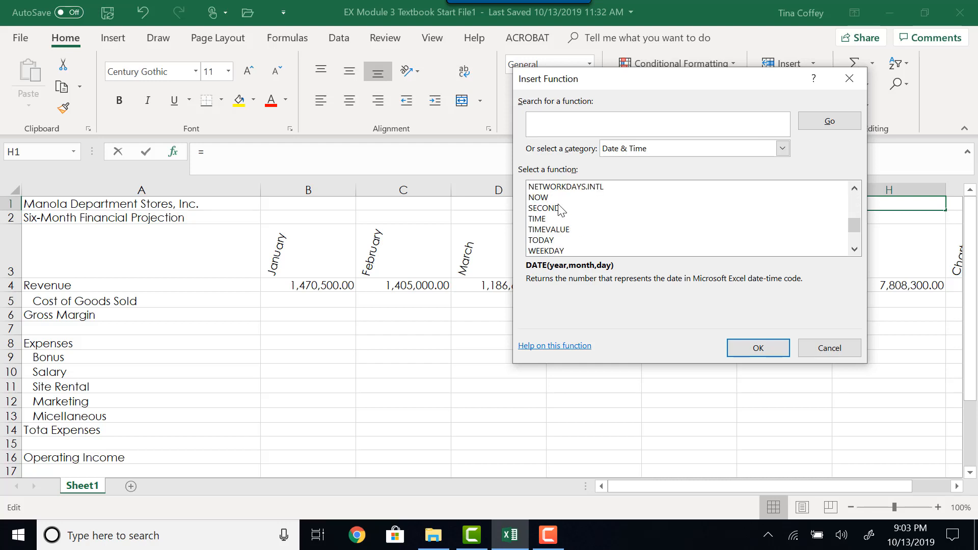
left_click(542, 202)
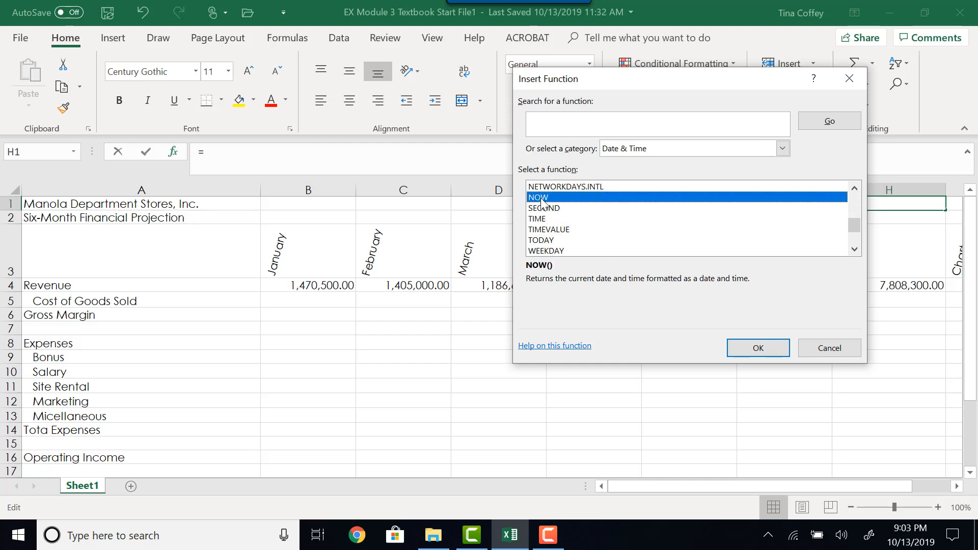
left_click(763, 356)
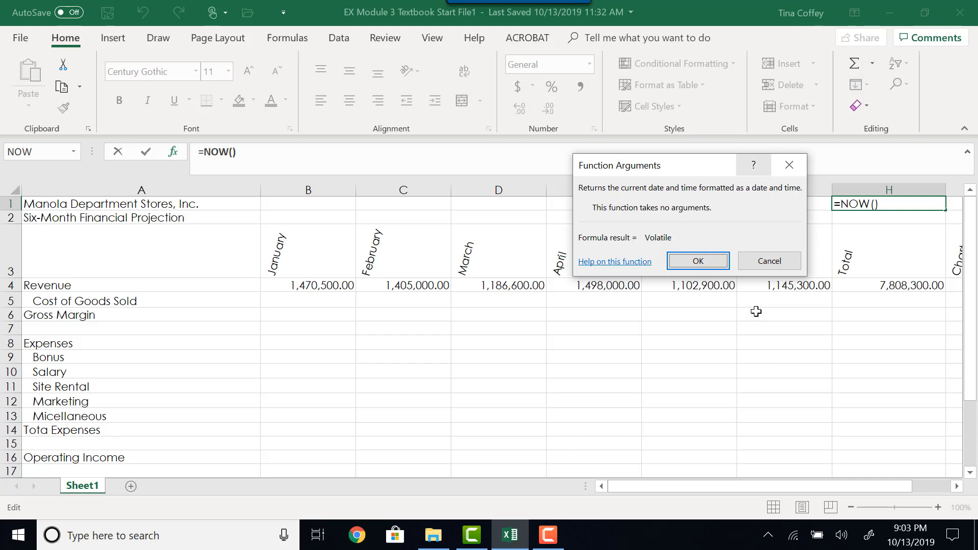
left_click(712, 267)
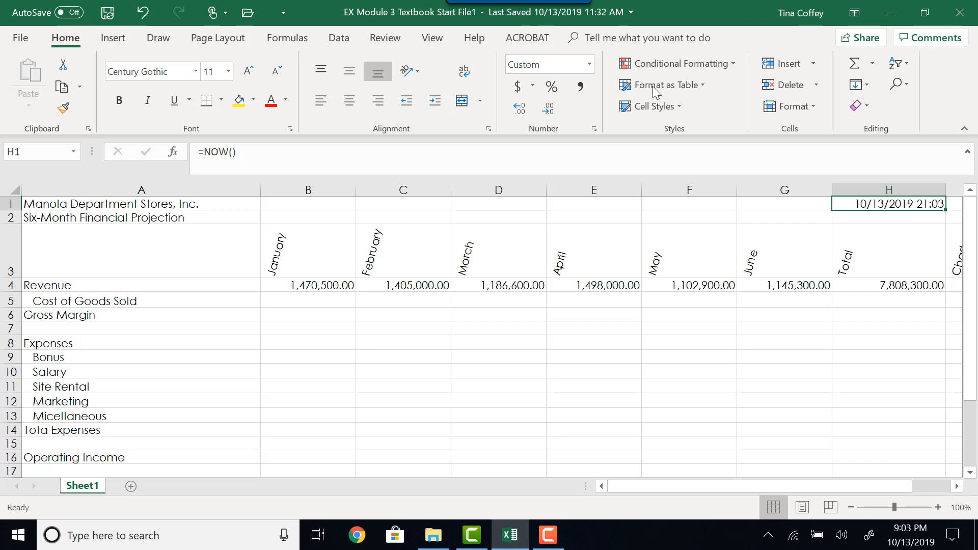
Format the date in H1 with the Date type 2012-03-14.
left_click(597, 128)
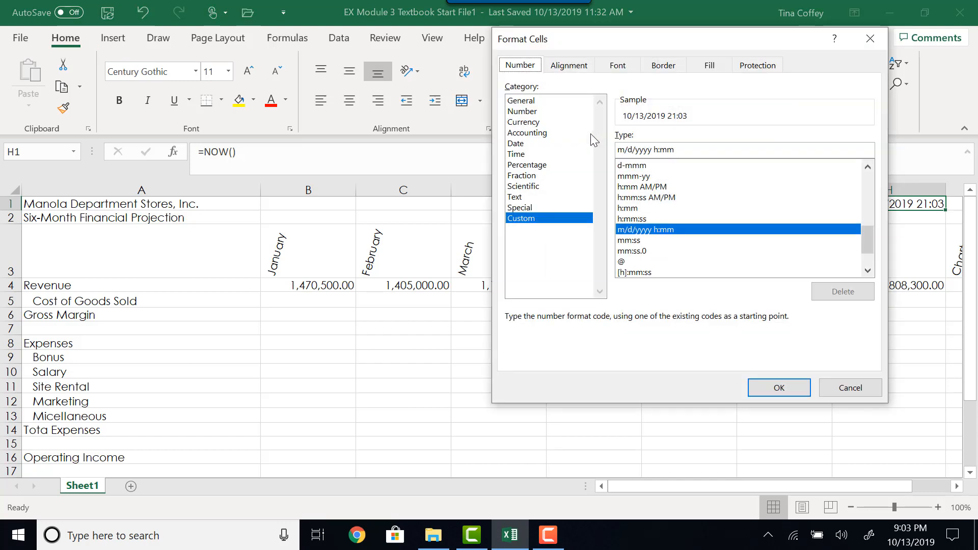
left_click(522, 155)
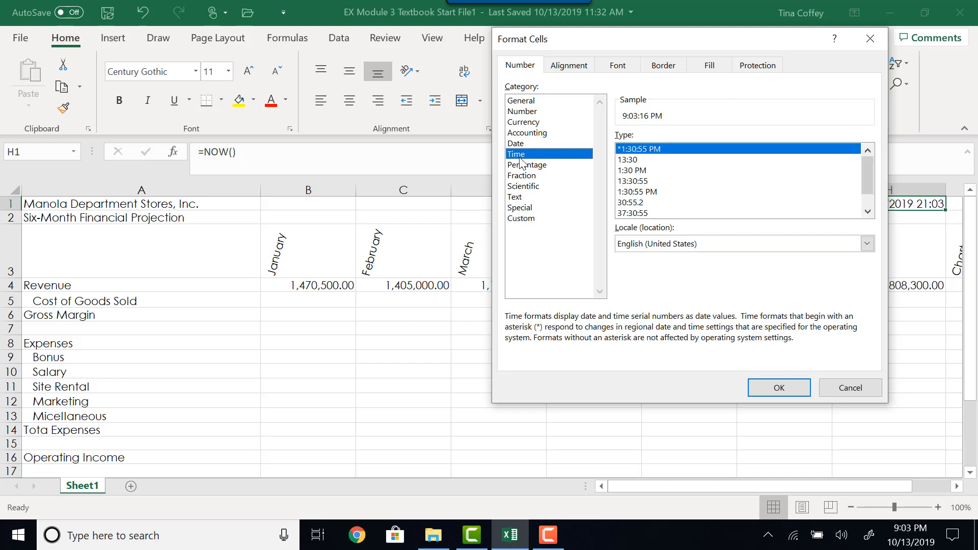
left_click(520, 146)
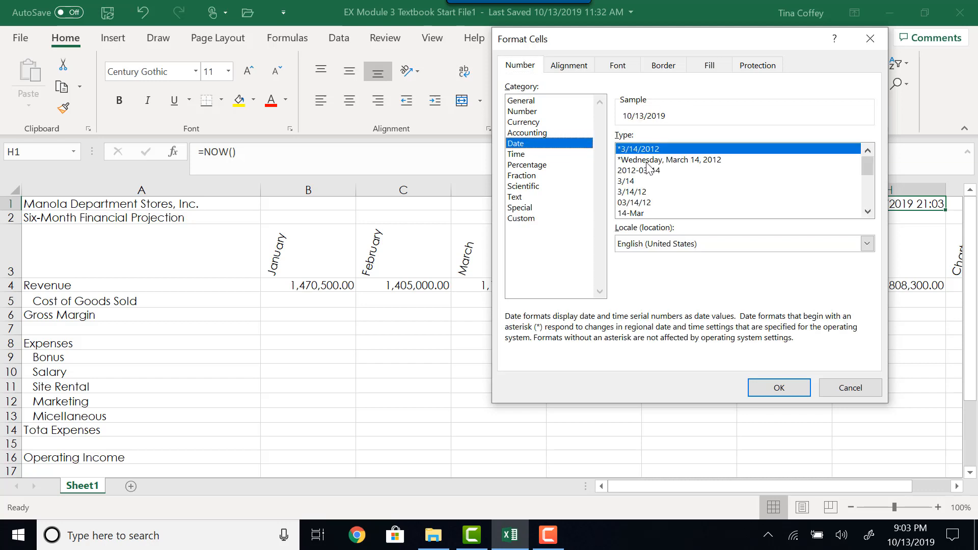
left_click(648, 182)
left_click(625, 171)
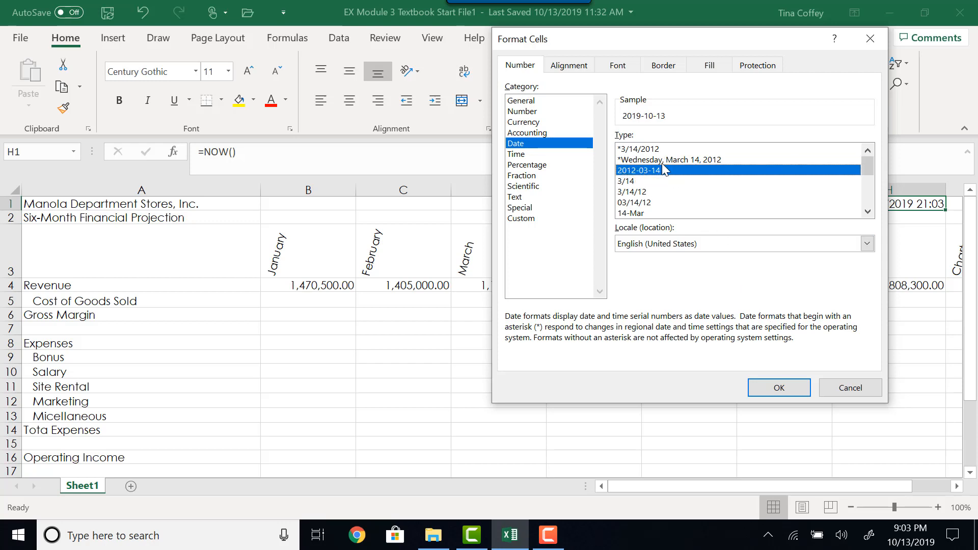
left_click(772, 386)
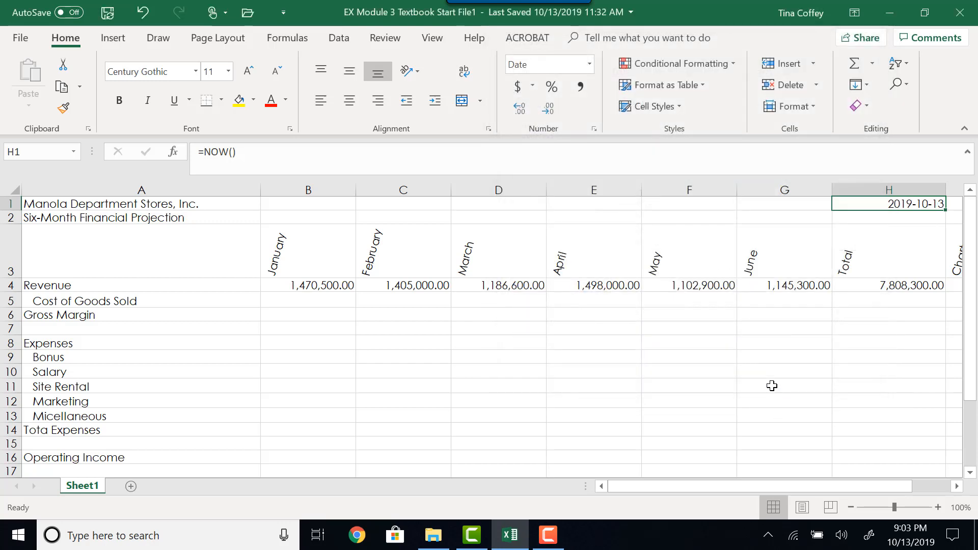